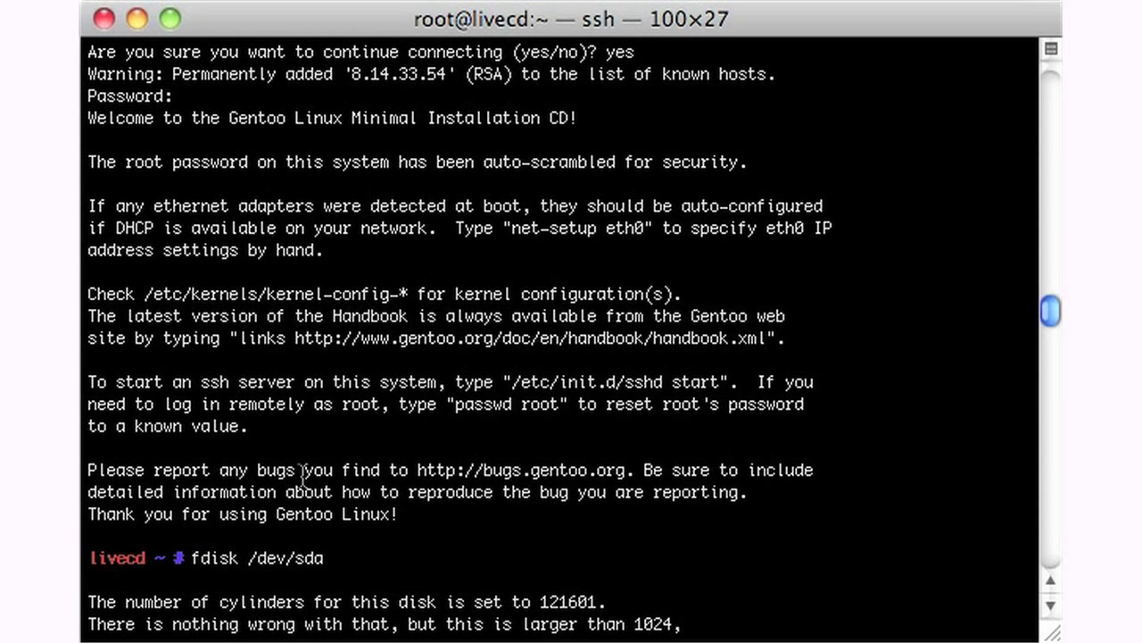
# - Review the fdisk launch on /dev/sda and the o command that builds a new DOS disklabel in the terminal history
pyautogui.moveTo(106, 559); pyautogui.dragTo(276, 557)
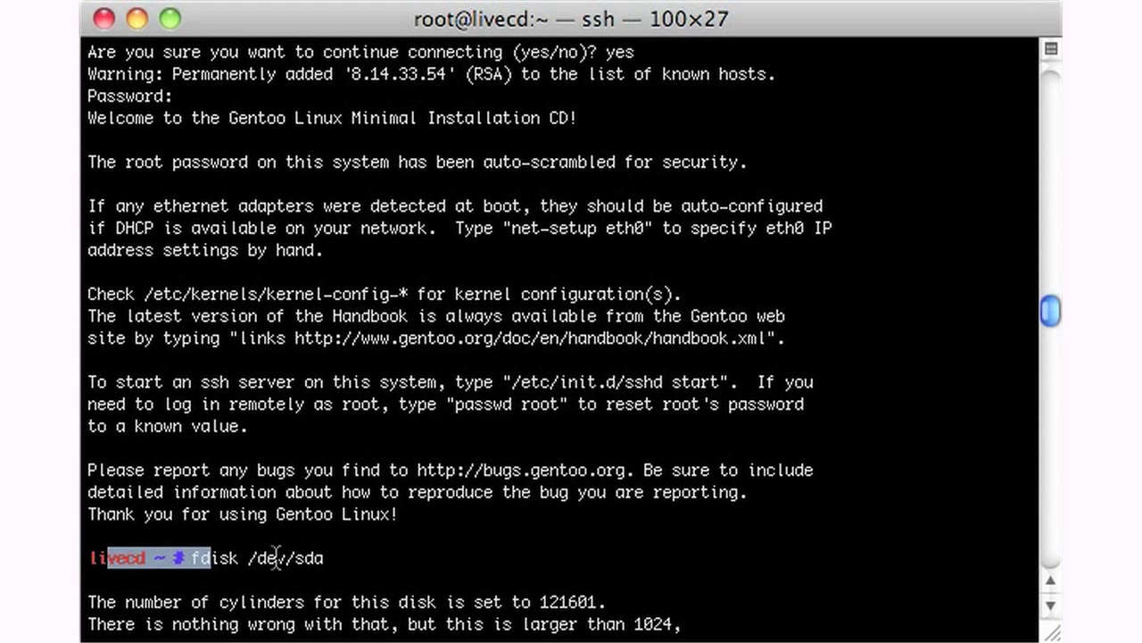
pyautogui.click(154, 571)
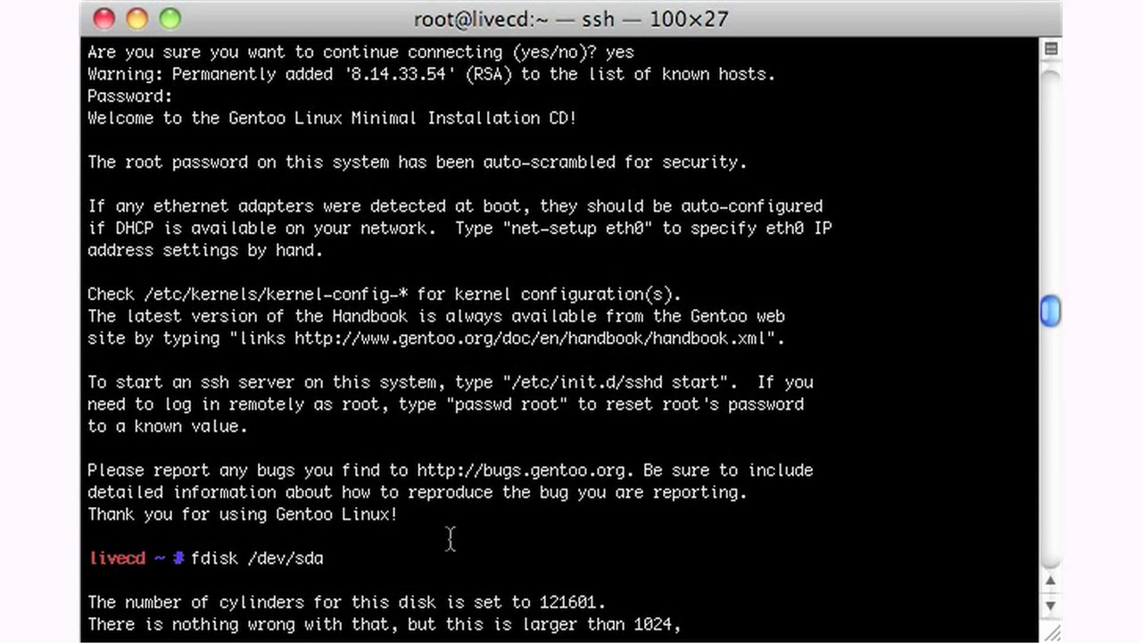
pyautogui.moveTo(185, 557); pyautogui.dragTo(329, 558)
pyautogui.click(327, 560)
pyautogui.scroll(-10, 405, 551)
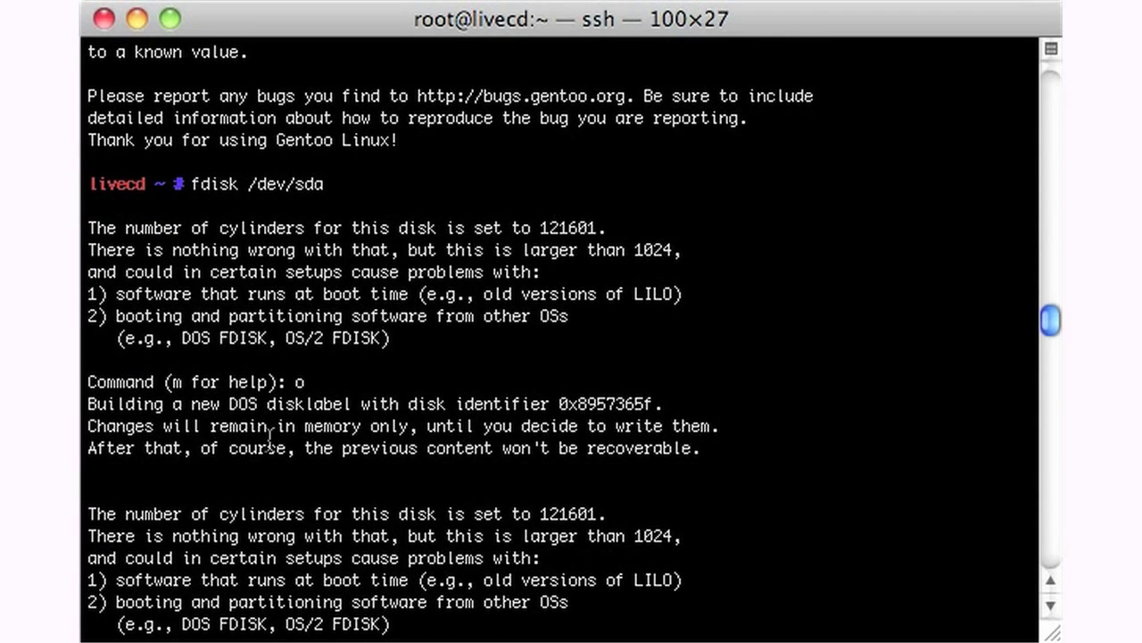
pyautogui.scroll(-1, 283, 396)
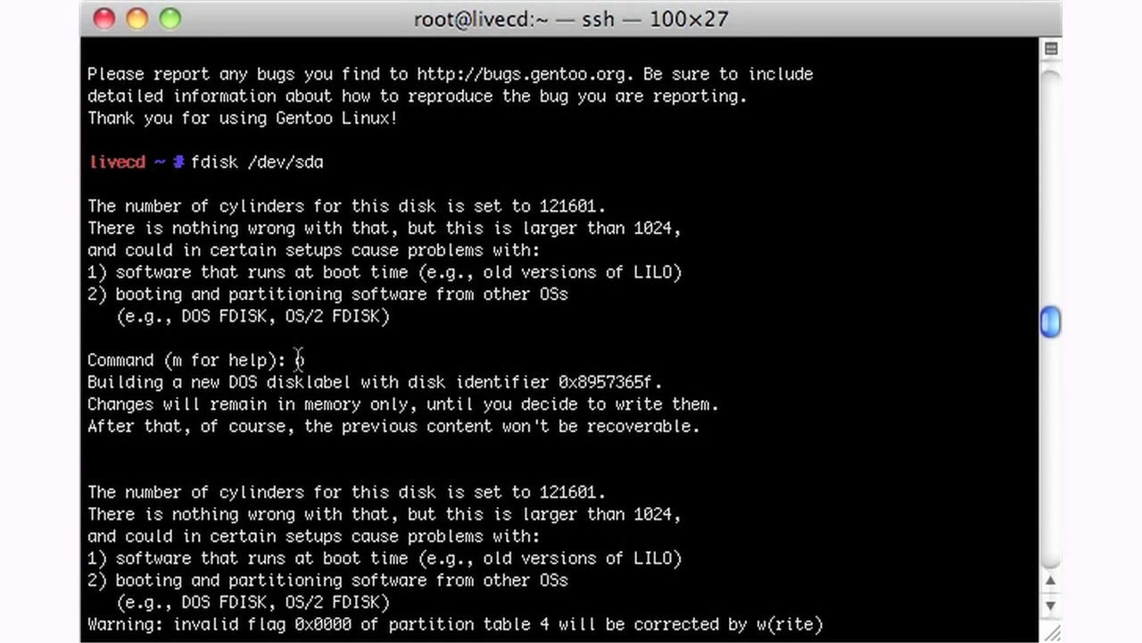
# - Review the fdisk entries that print the partition table and start a new primary partition on /dev/sda
pyautogui.write('p')
pyautogui.press('Return')
pyautogui.write('n')
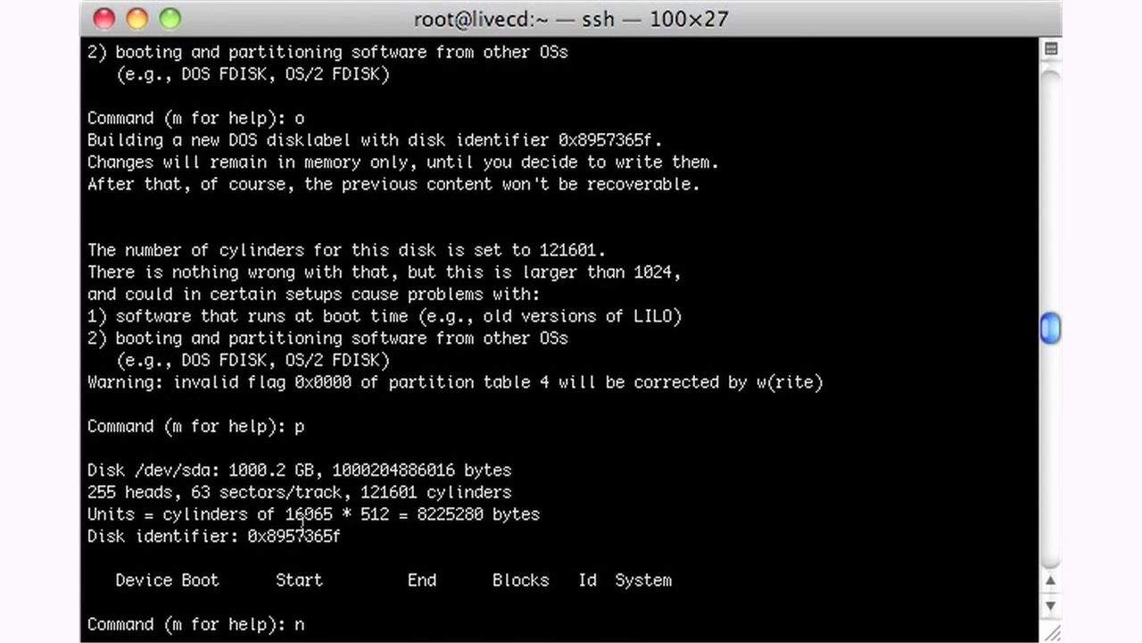
pyautogui.press('Return')
pyautogui.write('p')
pyautogui.press('Return')
pyautogui.write('1')
pyautogui.press('Return')
pyautogui.press('Return')
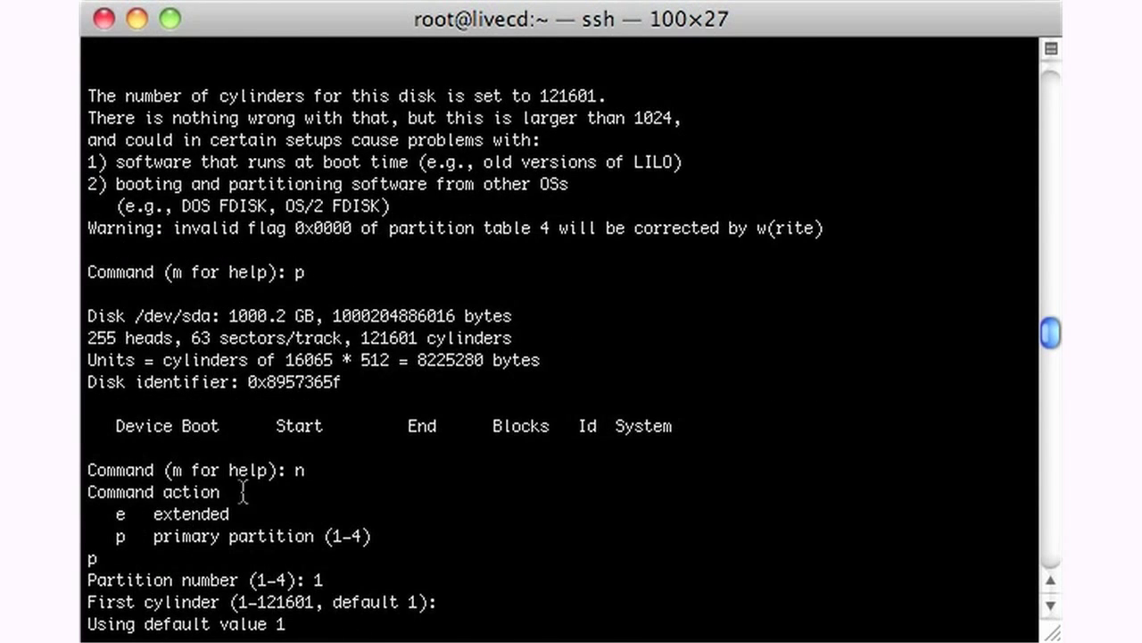
pyautogui.moveTo(285, 469); pyautogui.dragTo(306, 470)
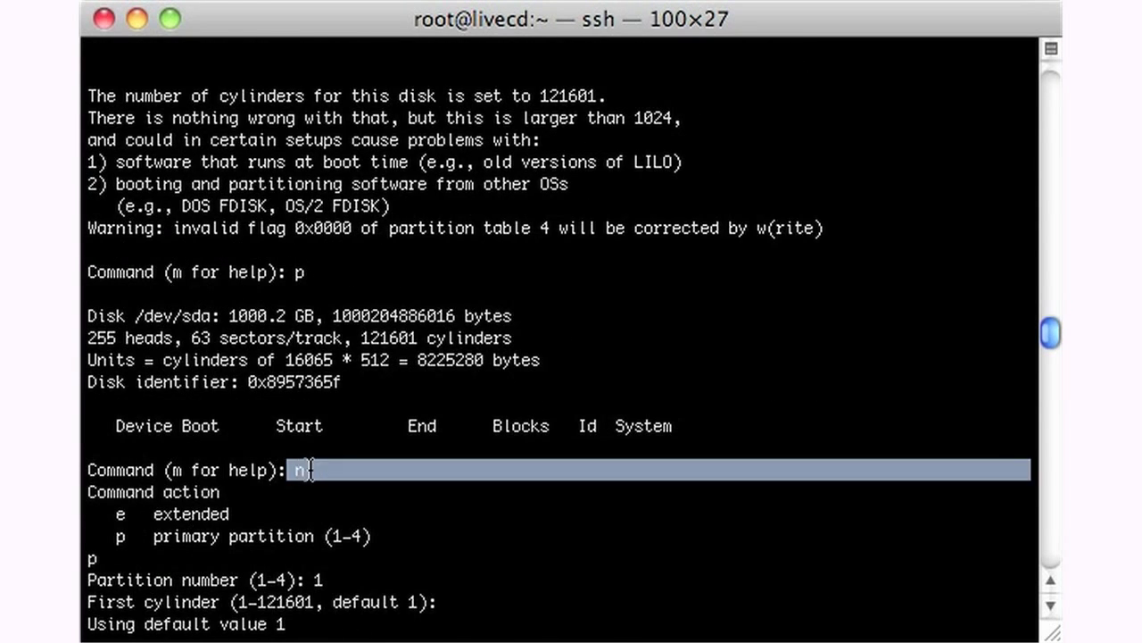
pyautogui.doubleClick(116, 535)
# - Review the entries for /dev/sda partition 1: partition number, default first cylinder and the +512M size
pyautogui.write('+512M')
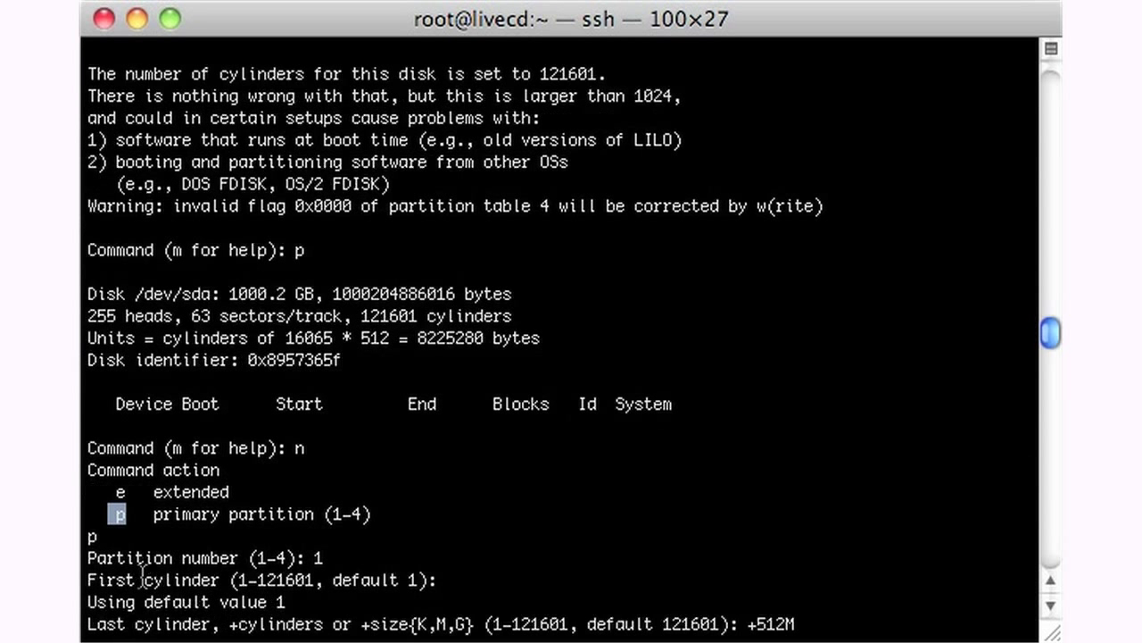
pyautogui.press('Return')
pyautogui.write('n')
pyautogui.press('Return')
pyautogui.write('p')
pyautogui.press('Return')
pyautogui.write('2')
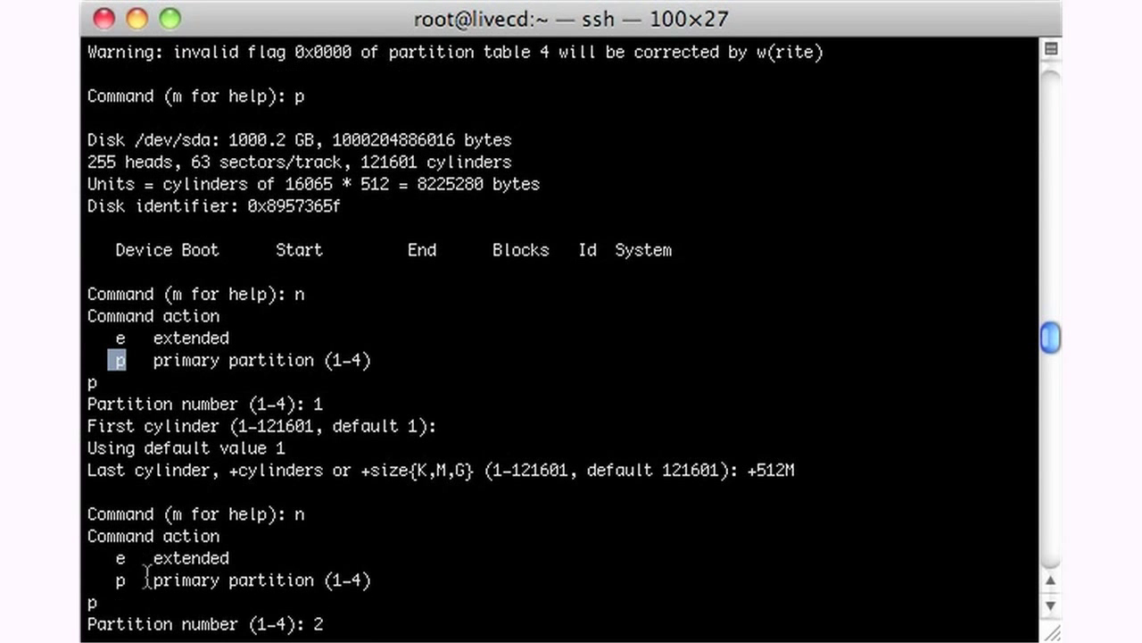
pyautogui.doubleClick(318, 404)
pyautogui.moveTo(277, 447); pyautogui.dragTo(546, 496)
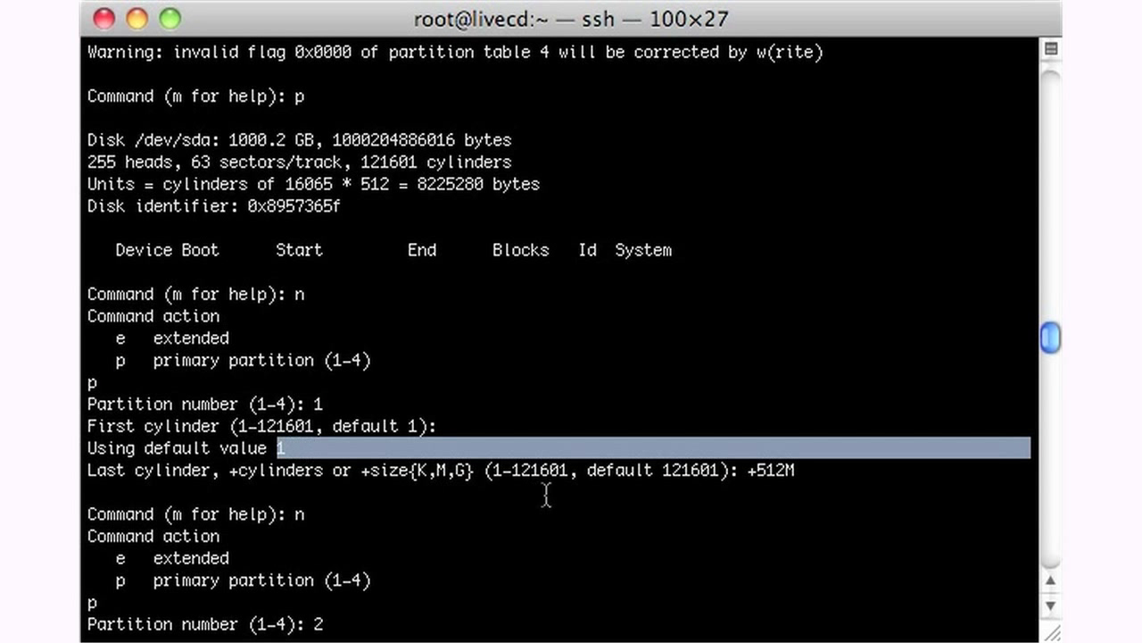
pyautogui.moveTo(748, 470); pyautogui.dragTo(793, 466)
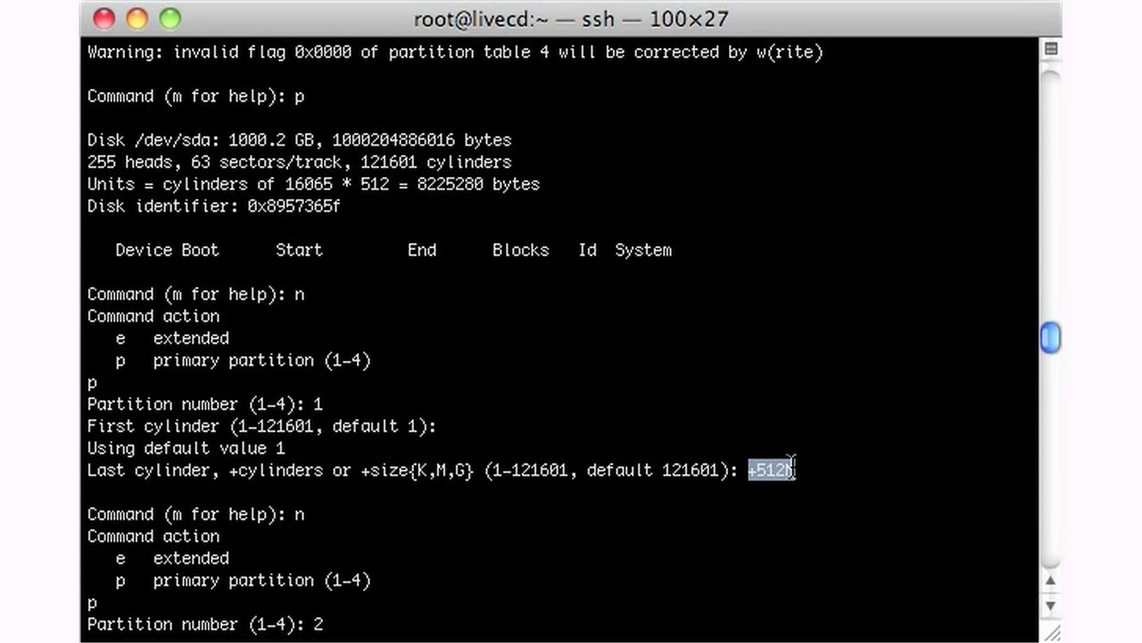
pyautogui.click(814, 477)
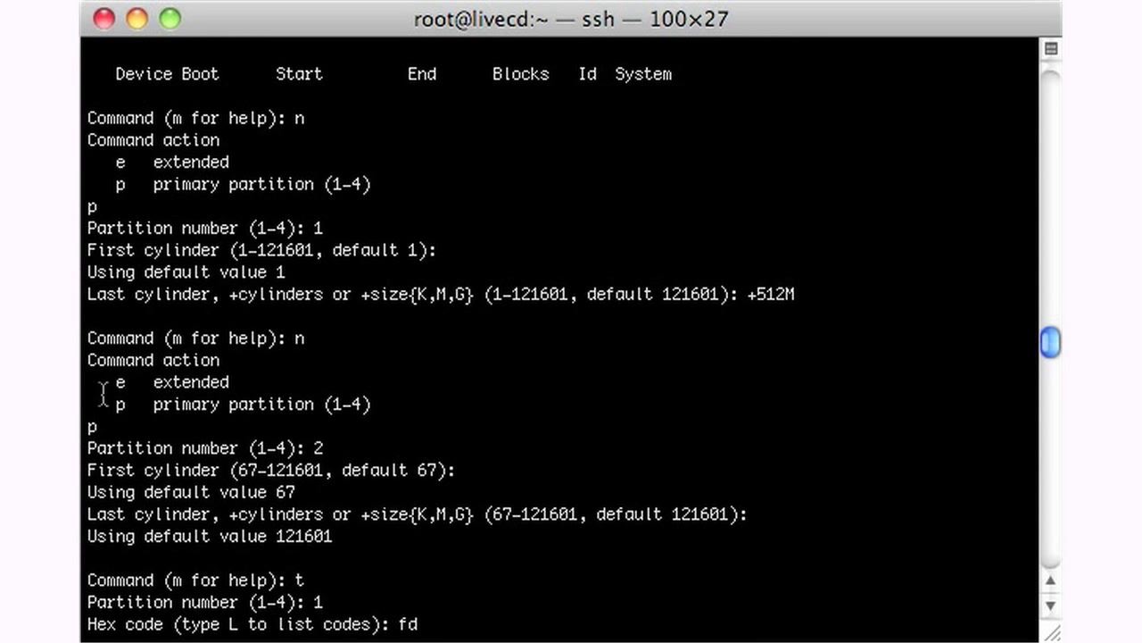
# - Review the entries for primary partition 2 on /dev/sda, including its default first and last cylinders
pyautogui.tripleClick(94, 426)
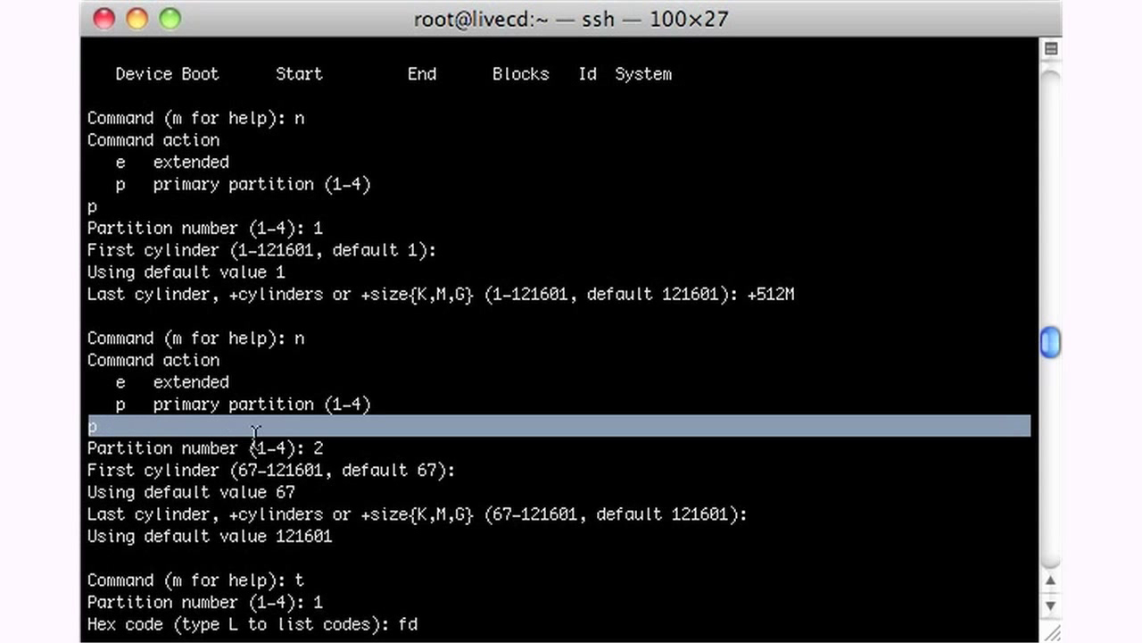
pyautogui.click(316, 491)
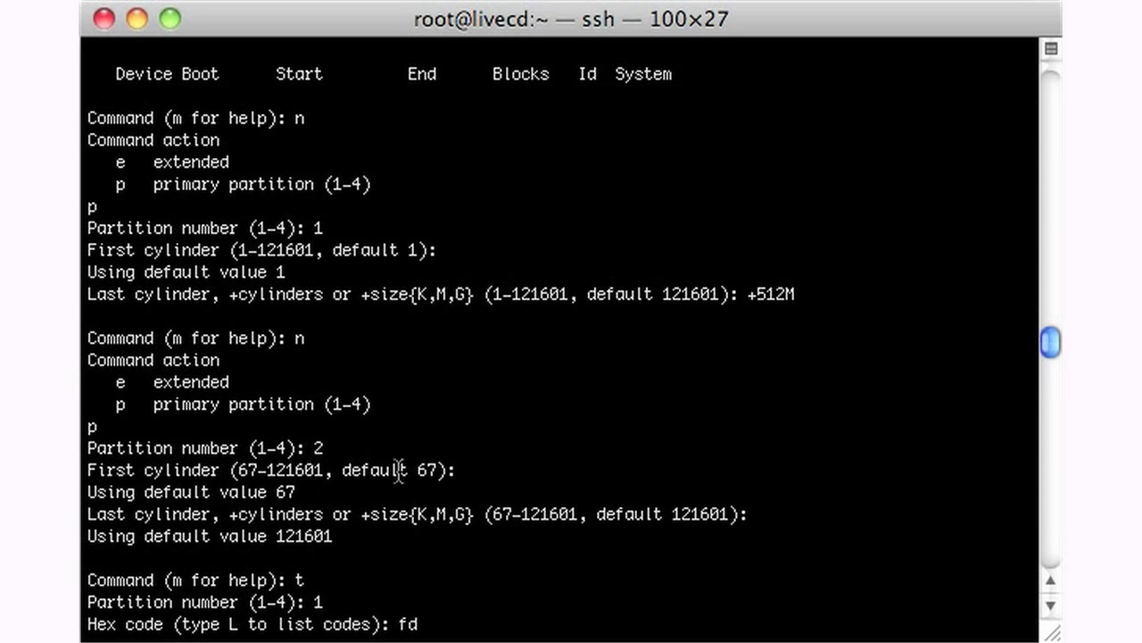
pyautogui.moveTo(421, 471); pyautogui.dragTo(448, 471)
pyautogui.click(505, 474)
pyautogui.moveTo(664, 514); pyautogui.dragTo(730, 514)
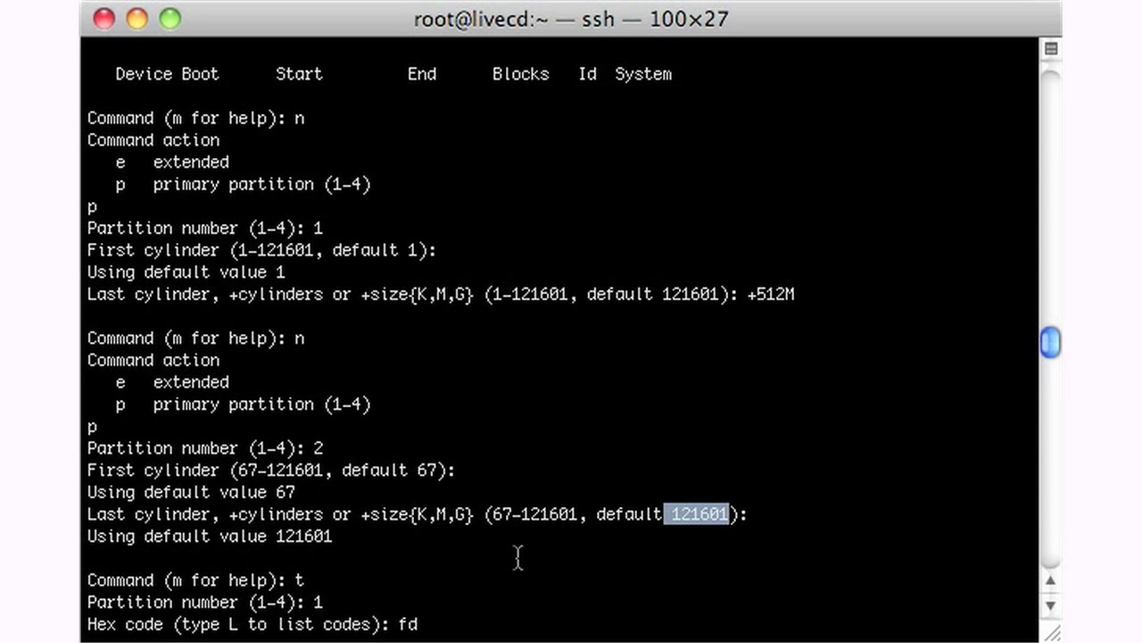
# - Review the fdisk t command that sets partition 1 to hex code fd, Linux raid autodetect
pyautogui.press('Return')
pyautogui.write('t')
pyautogui.press('Return')
pyautogui.write('2')
pyautogui.press('Return')
pyautogui.write('fd')
pyautogui.press('Return')
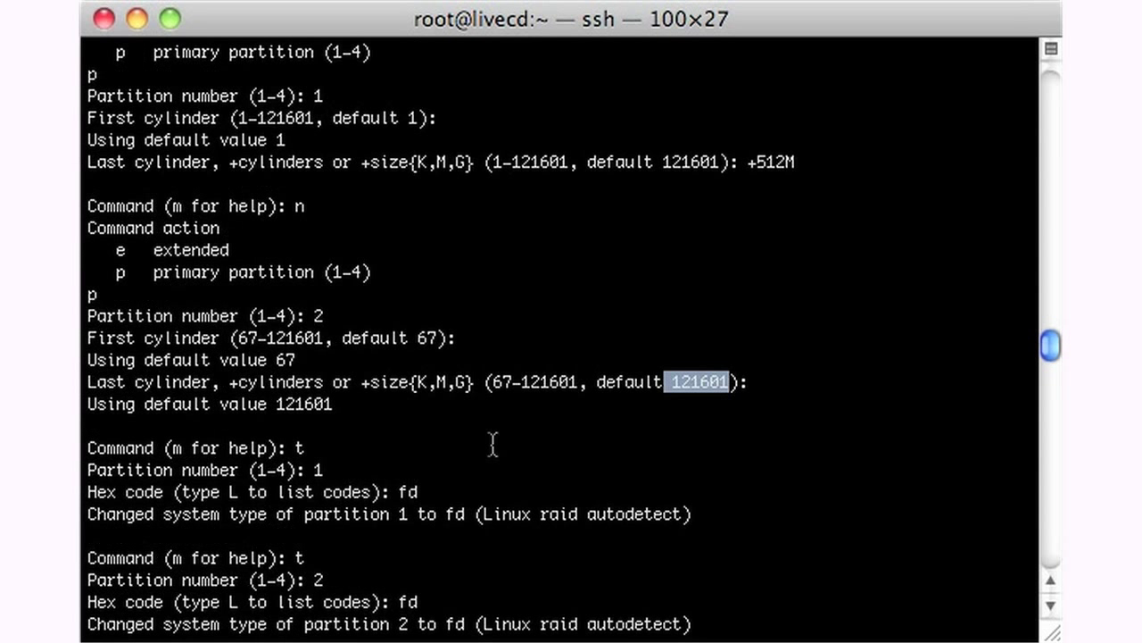
pyautogui.doubleClick(299, 447)
pyautogui.click(340, 477)
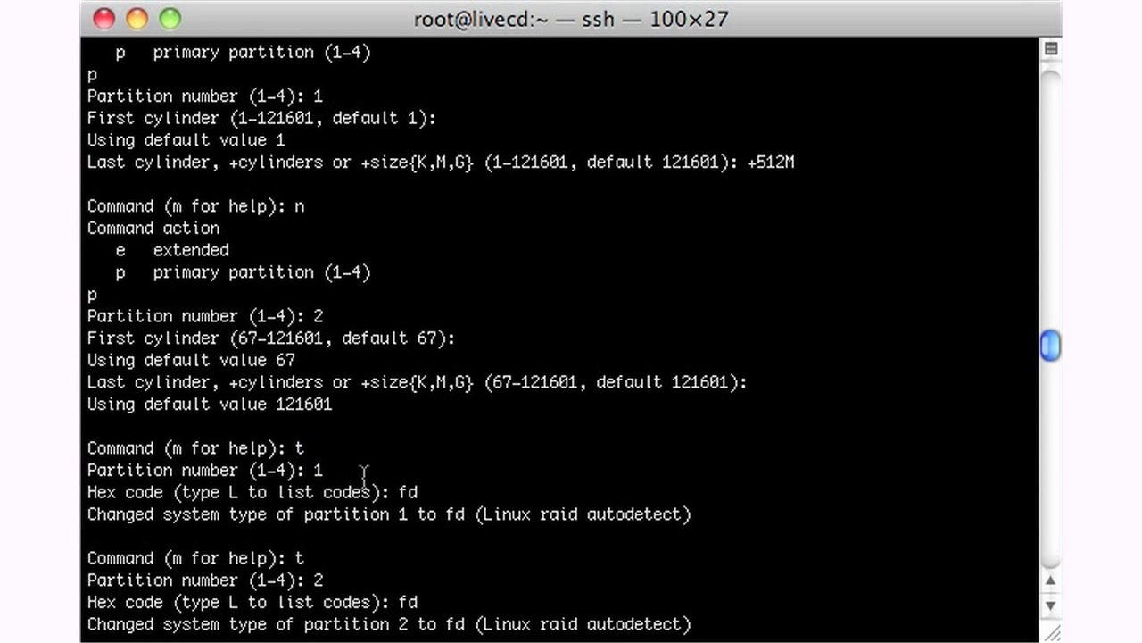
pyautogui.moveTo(399, 489); pyautogui.dragTo(422, 490)
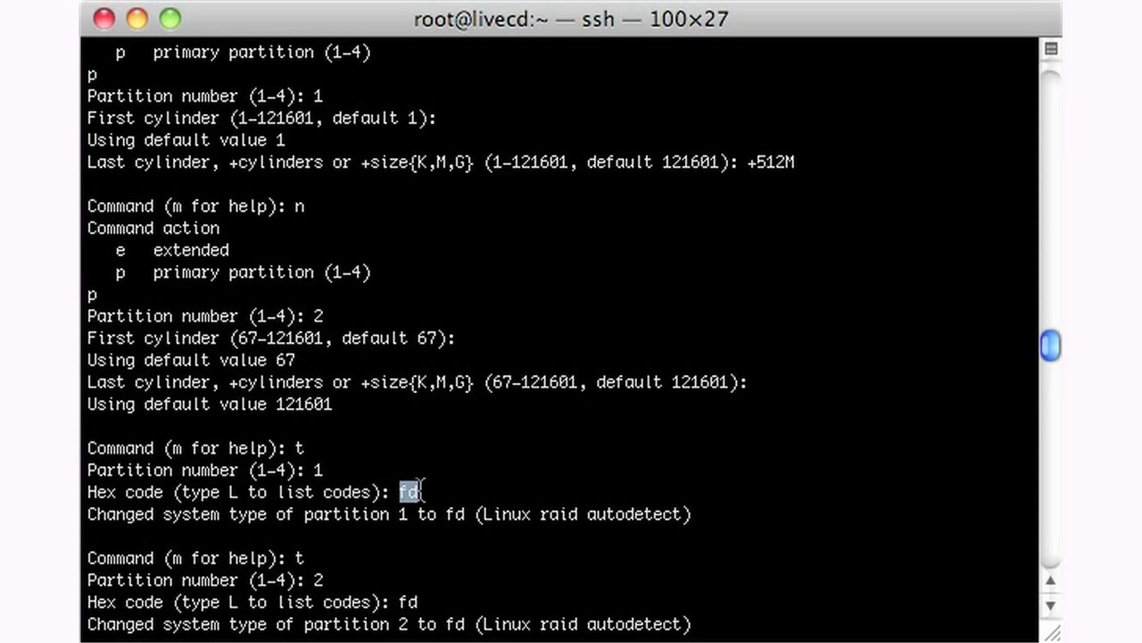
pyautogui.moveTo(482, 516); pyautogui.dragTo(683, 525)
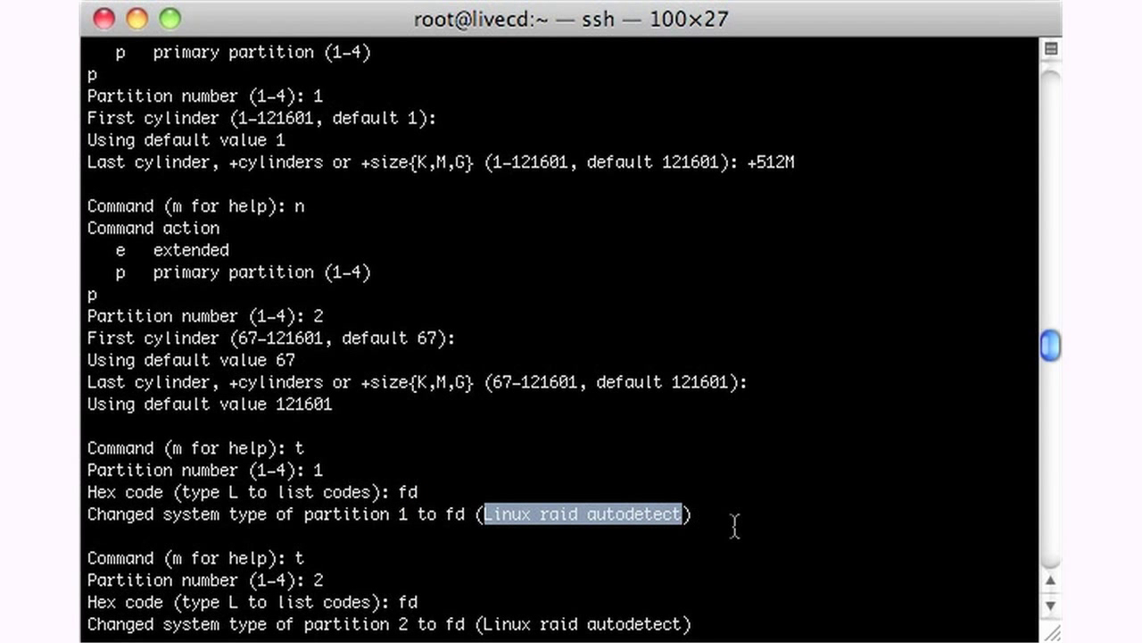
# - Review the type change for partition 2 and the command that prints the finished /dev/sda partition table
pyautogui.scroll(-5, 735, 527)
pyautogui.doubleClick(319, 470)
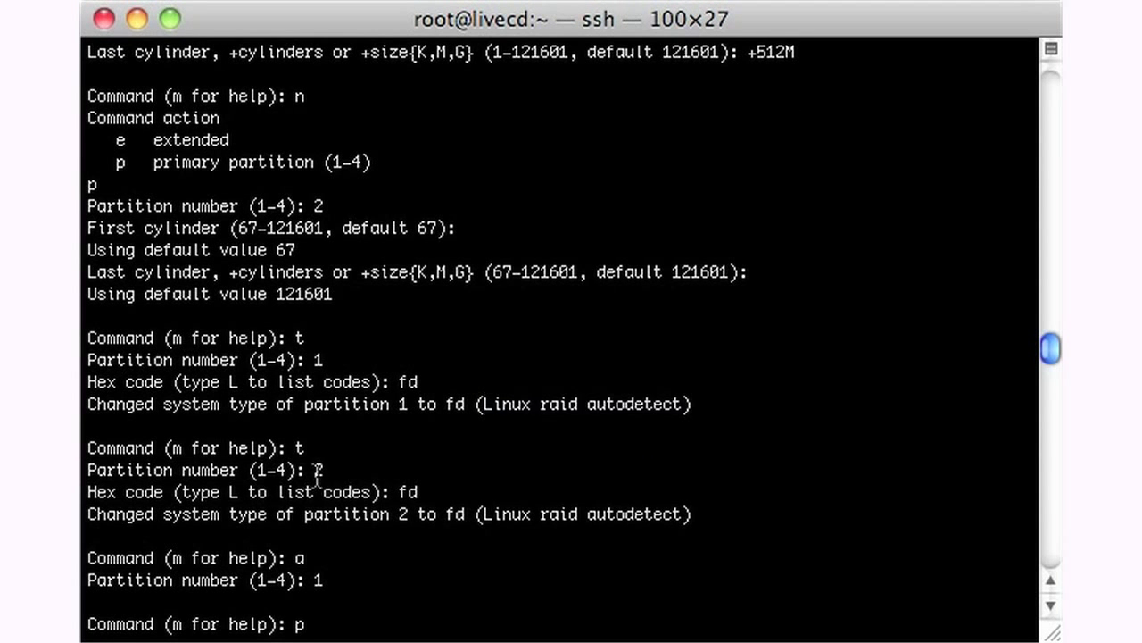
pyautogui.moveTo(511, 515); pyautogui.dragTo(674, 533)
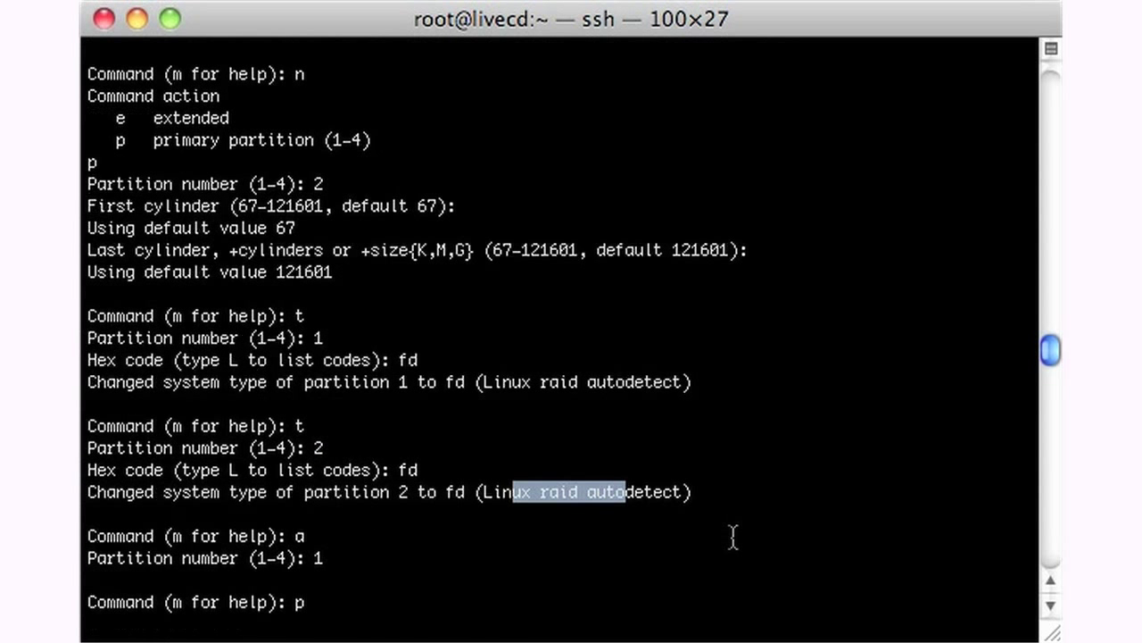
pyautogui.scroll(-5, 732, 536)
pyautogui.scroll(-5, 572, 526)
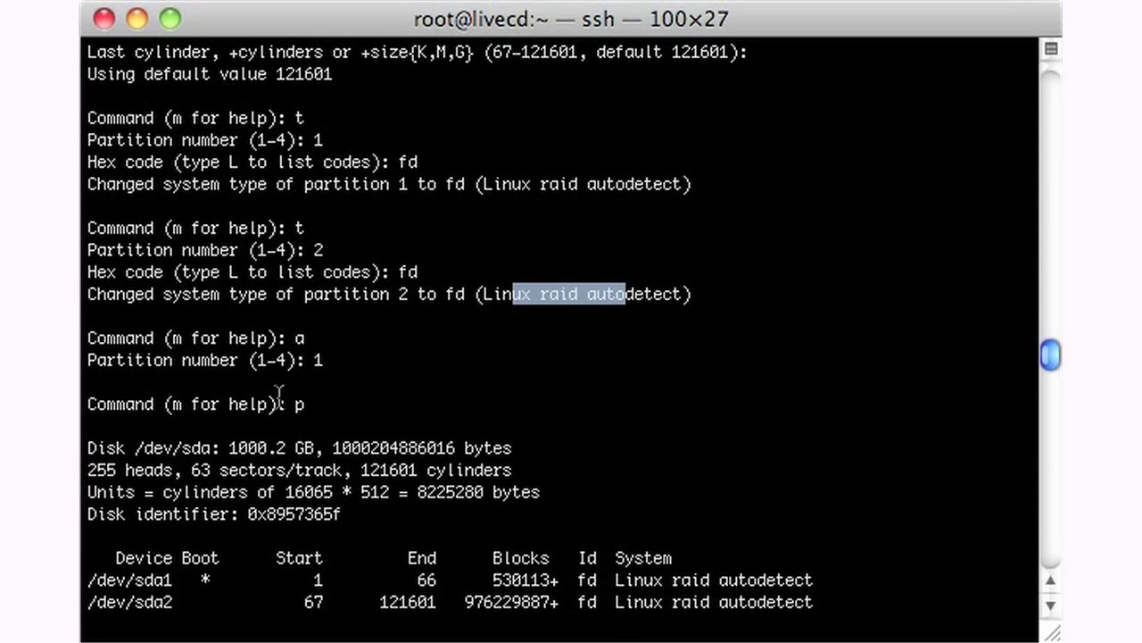
pyautogui.moveTo(296, 404); pyautogui.dragTo(371, 406)
pyautogui.scroll(-7, 533, 429)
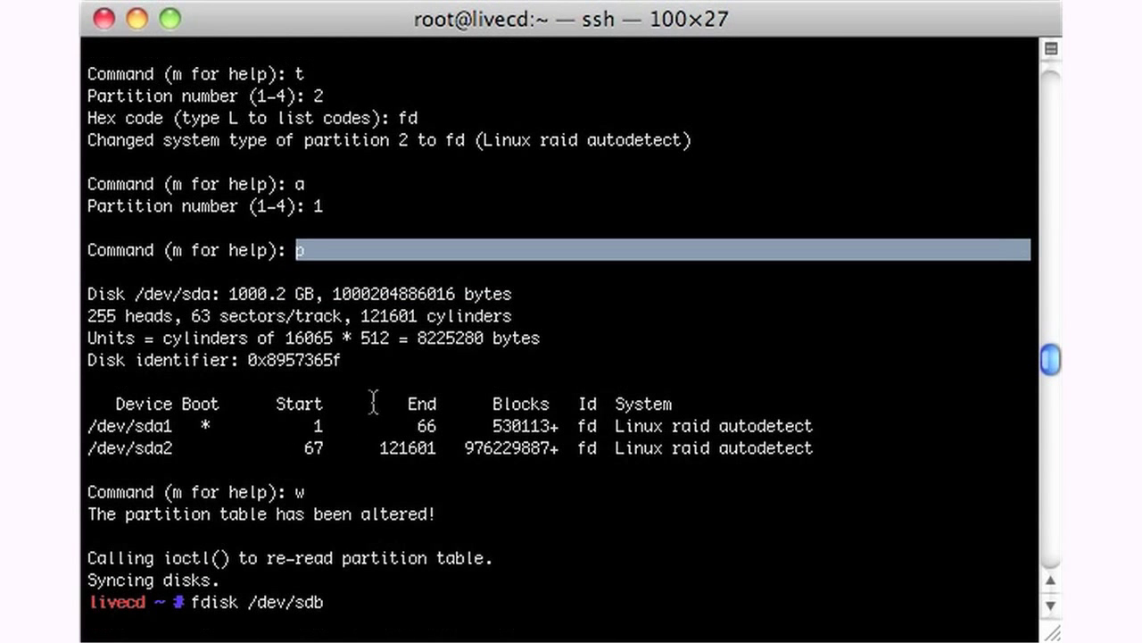
# - Examine the printed /dev/sda table for device names, partition 1's boot flag, the system type and the block counts
pyautogui.click(168, 416)
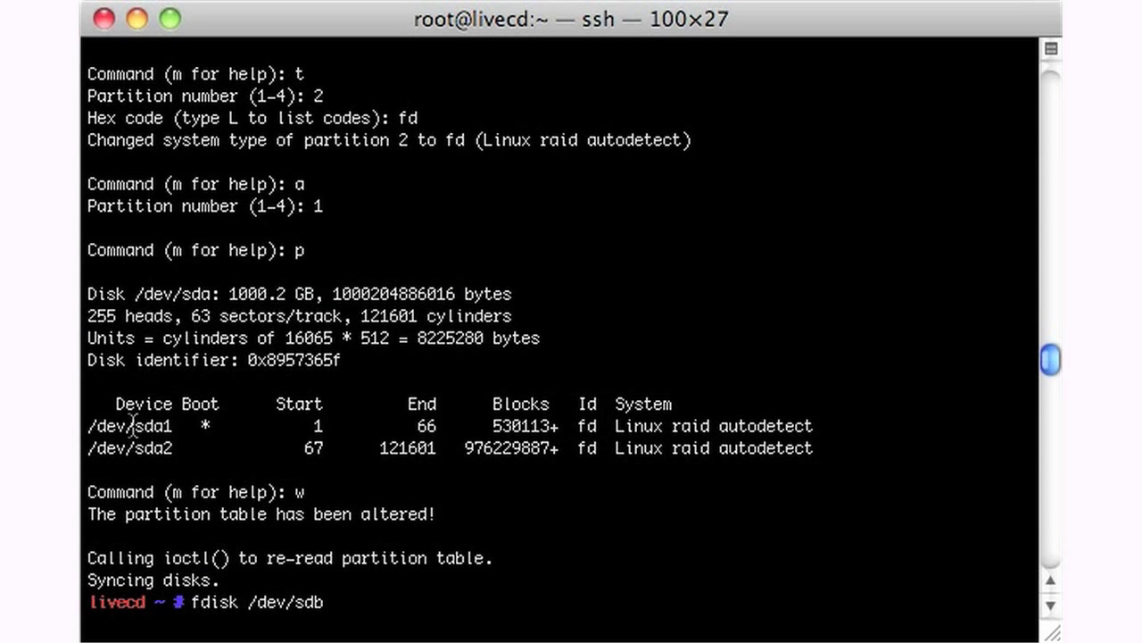
pyautogui.moveTo(113, 426); pyautogui.dragTo(191, 428)
pyautogui.doubleClick(206, 426)
pyautogui.moveTo(298, 185); pyautogui.dragTo(303, 202)
pyautogui.click(308, 204)
pyautogui.moveTo(644, 426); pyautogui.dragTo(748, 426)
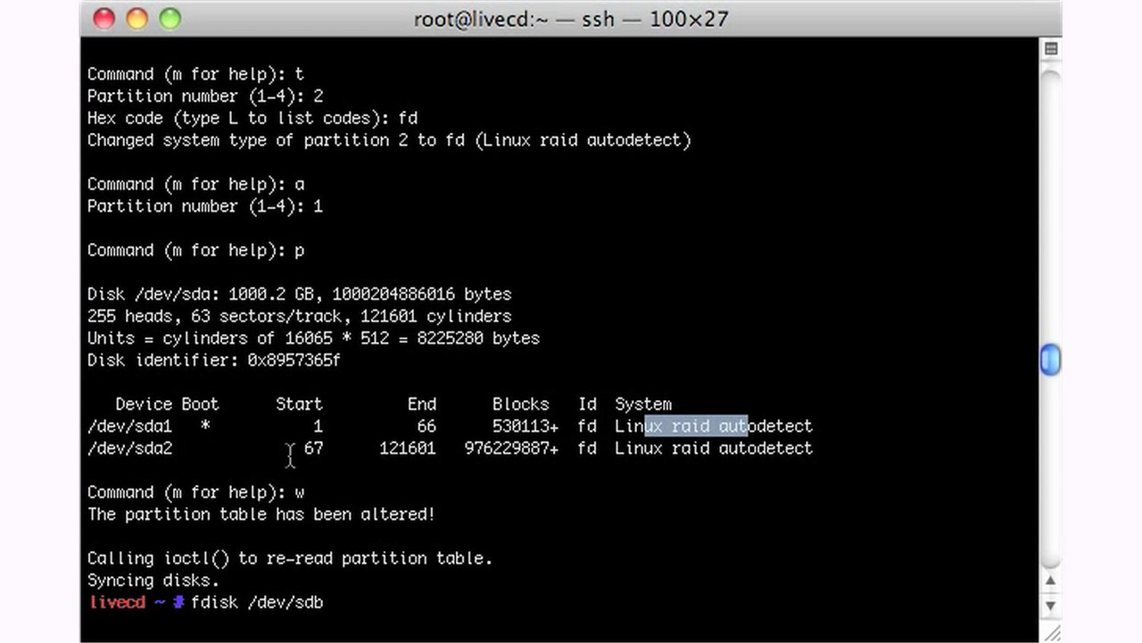
pyautogui.moveTo(151, 447); pyautogui.dragTo(177, 447)
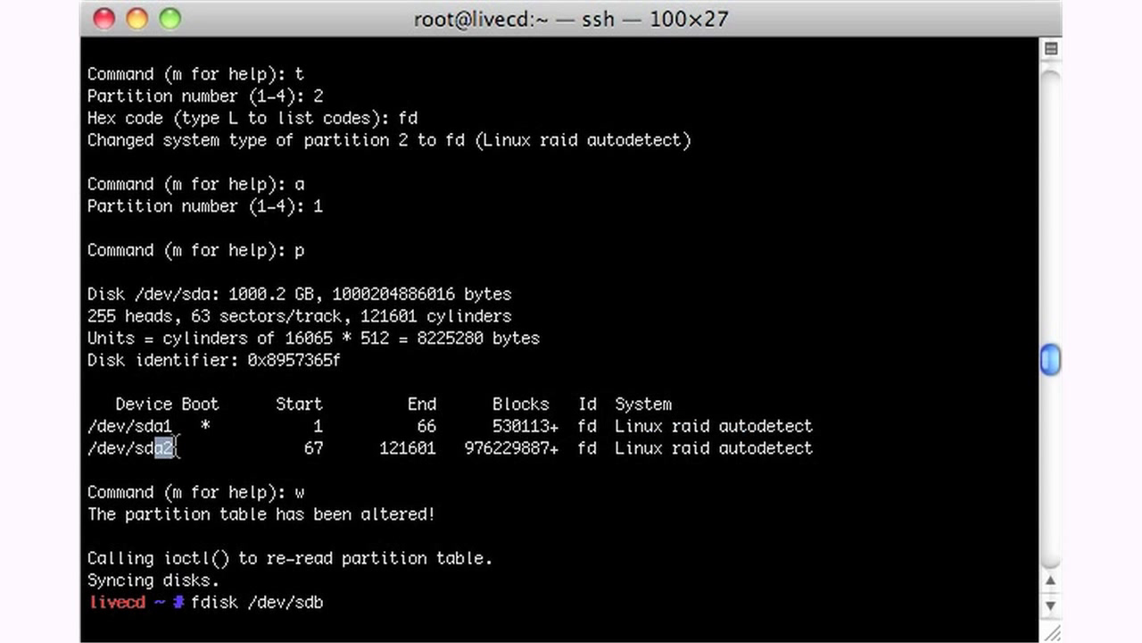
pyautogui.moveTo(504, 447); pyautogui.dragTo(554, 446)
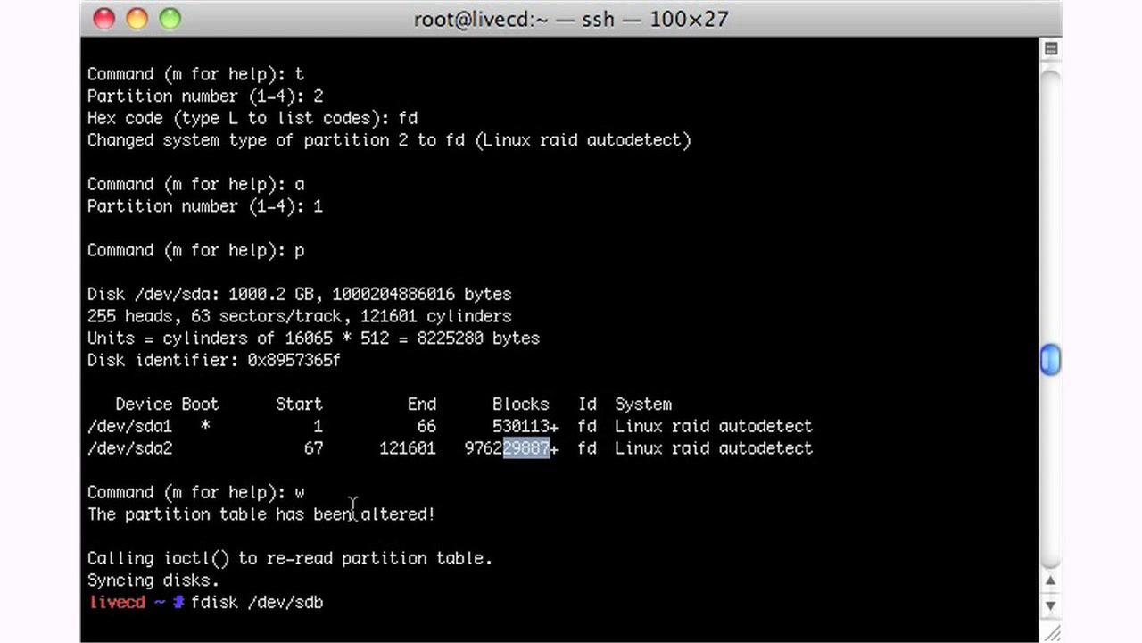
# - Review the fdisk session on /dev/sdb and examine the start and end cylinders in its partition table
pyautogui.press('Return')
pyautogui.write('p')
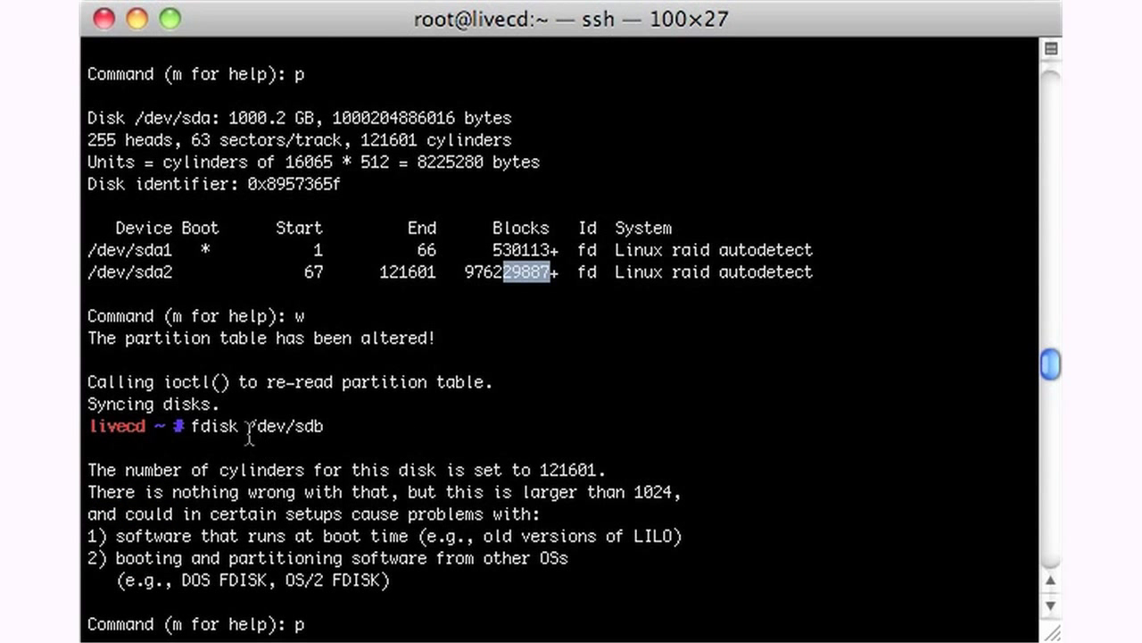
pyautogui.moveTo(212, 426); pyautogui.dragTo(347, 426)
pyautogui.press('Return')
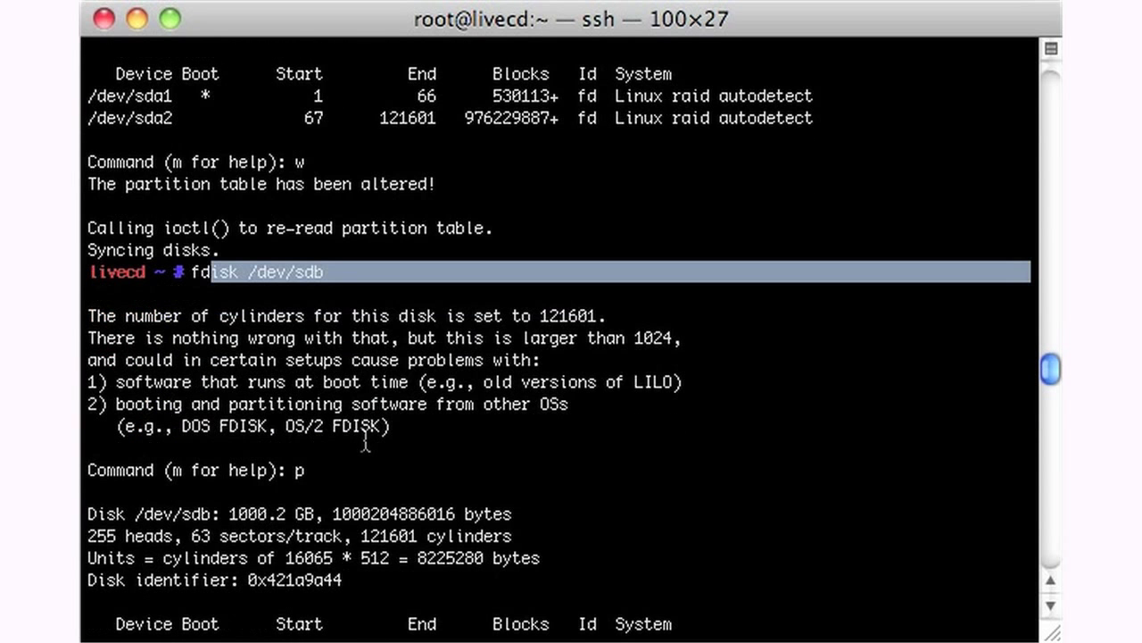
pyautogui.write('q')
pyautogui.press('Return')
pyautogui.press('Return')
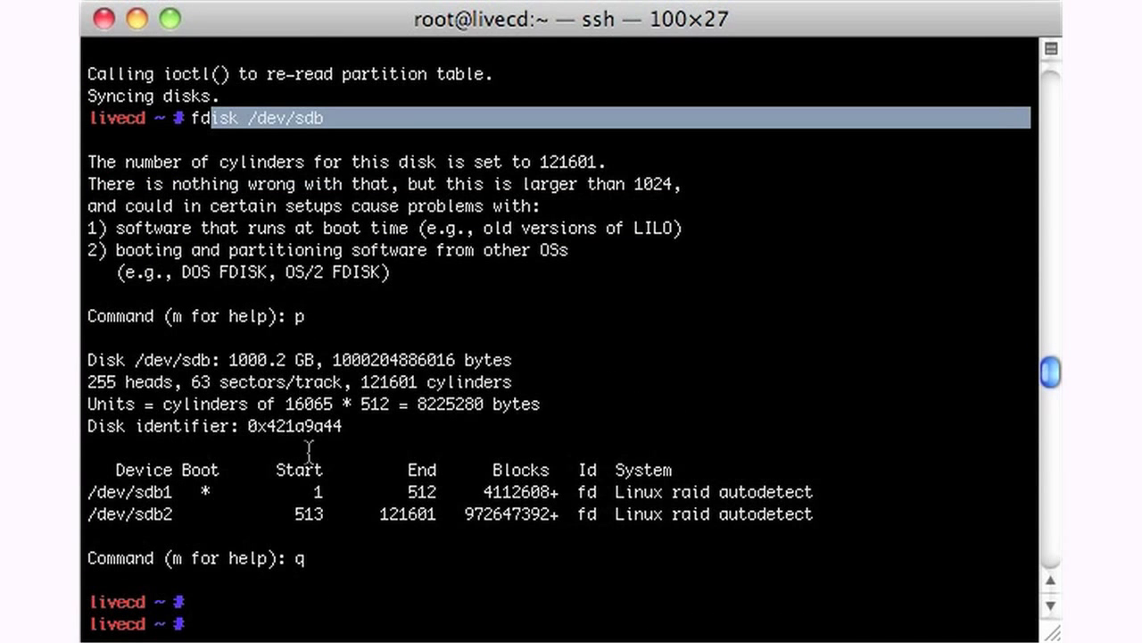
pyautogui.moveTo(306, 489); pyautogui.dragTo(384, 517)
pyautogui.click(457, 533)
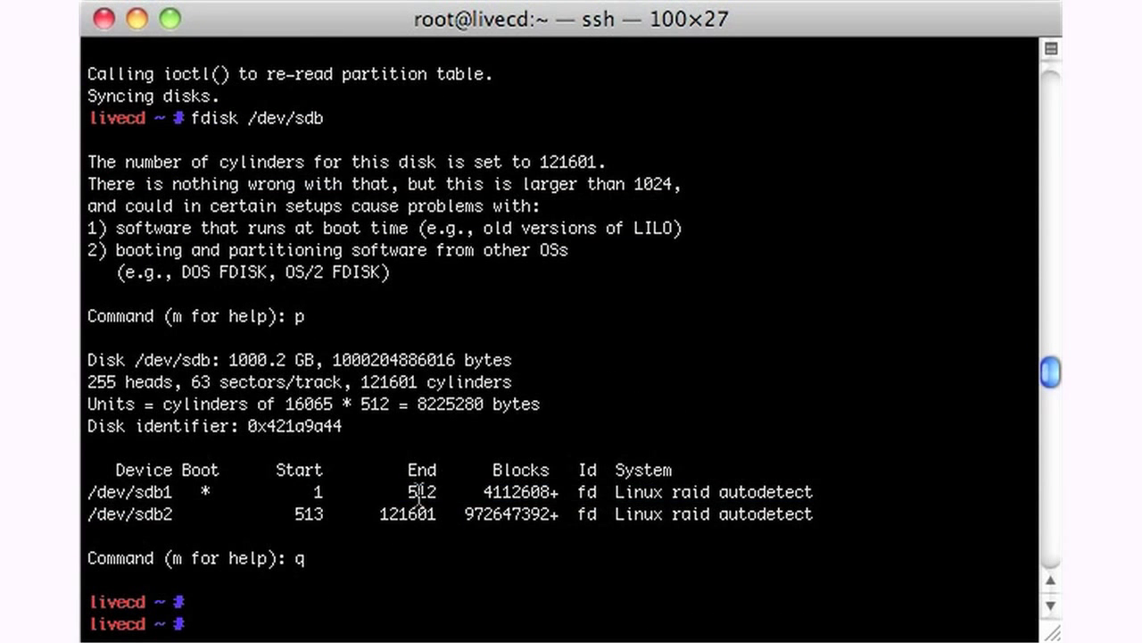
# - Find the mdadm commands that create the /dev/md0 and /dev/md1 arrays further on in the terminal history
pyautogui.press('Return')
pyautogui.press('Return')
pyautogui.press('Return')
pyautogui.press('Return')
pyautogui.press('Return')
pyautogui.press('Return')
pyautogui.press('Return')
pyautogui.press('Return')
pyautogui.press('Return')
pyautogui.press('Return')
pyautogui.press('Return')
pyautogui.press('Return')
pyautogui.press('Return')
pyautogui.press('Return')
pyautogui.press('Return')
pyautogui.press('Return')
pyautogui.press('Return')
pyautogui.press('Return')
pyautogui.press('Return')
pyautogui.press('Return')
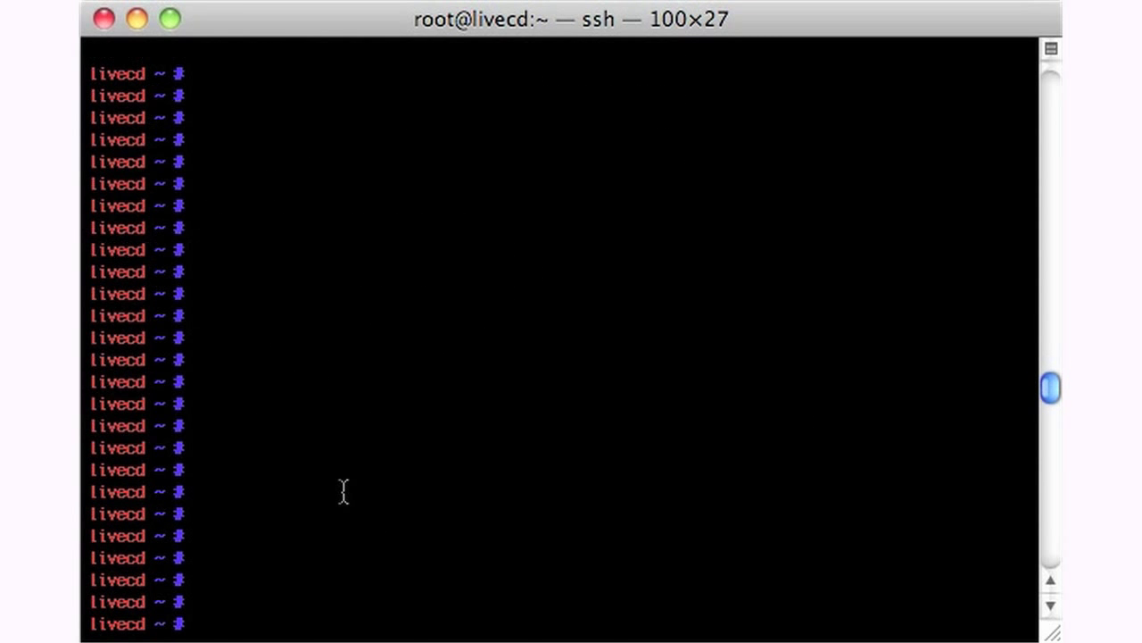
pyautogui.write('mdadm --create /dev/md0 --level=1 --raid-devices=2 /dev/sda1 /dev/sdb1')
pyautogui.press('Return')
pyautogui.write('y')
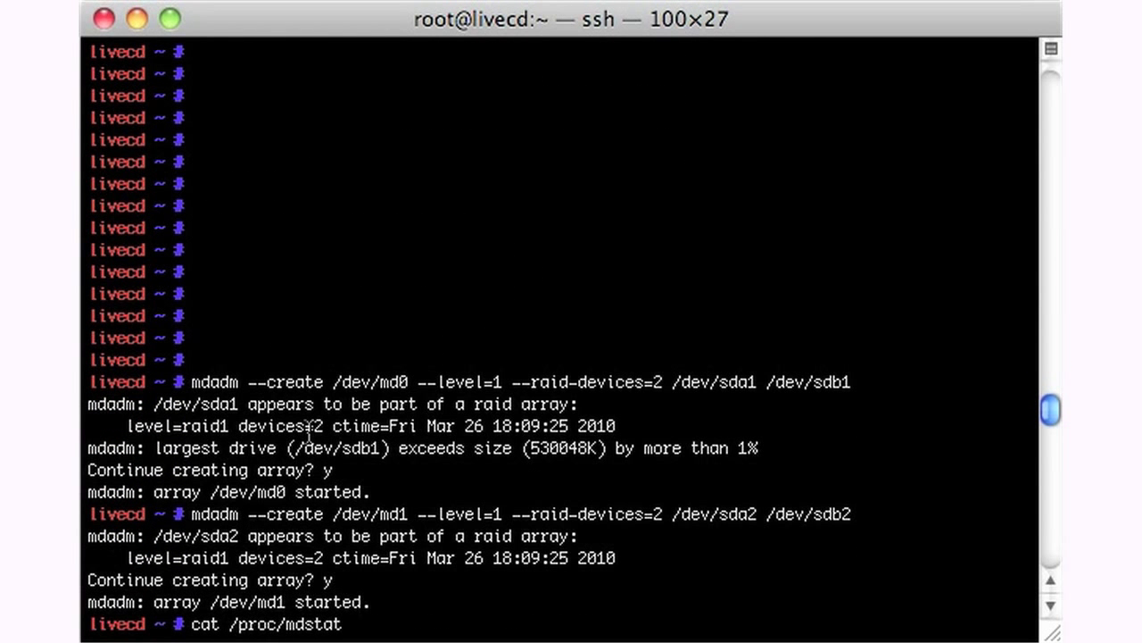
pyautogui.press('Return')
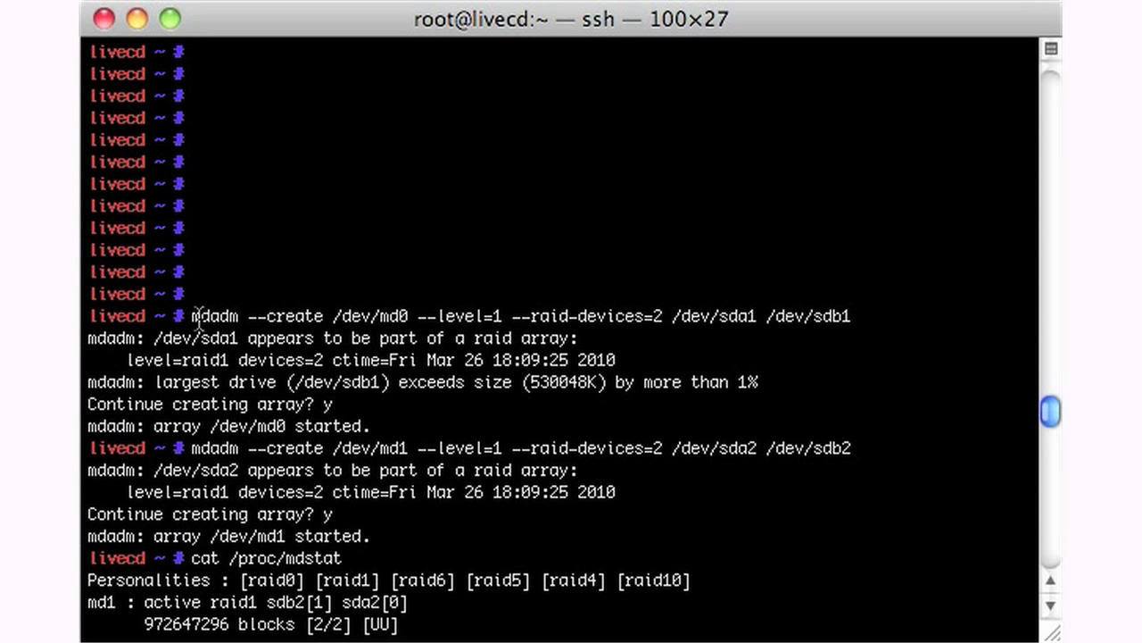
# - Examine the mdadm command that creates /dev/md0, covering its RAID level, member partitions, confirmation answer and start message
pyautogui.moveTo(192, 315); pyautogui.dragTo(300, 315)
pyautogui.click(326, 316)
pyautogui.moveTo(389, 316); pyautogui.dragTo(503, 315)
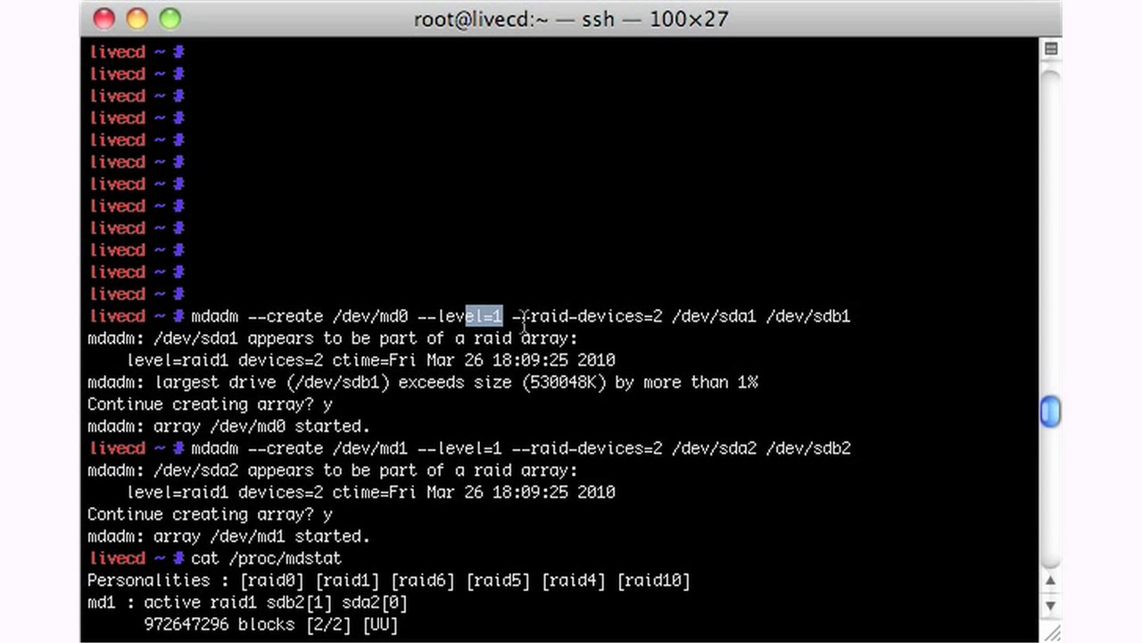
pyautogui.moveTo(616, 316); pyautogui.dragTo(834, 316)
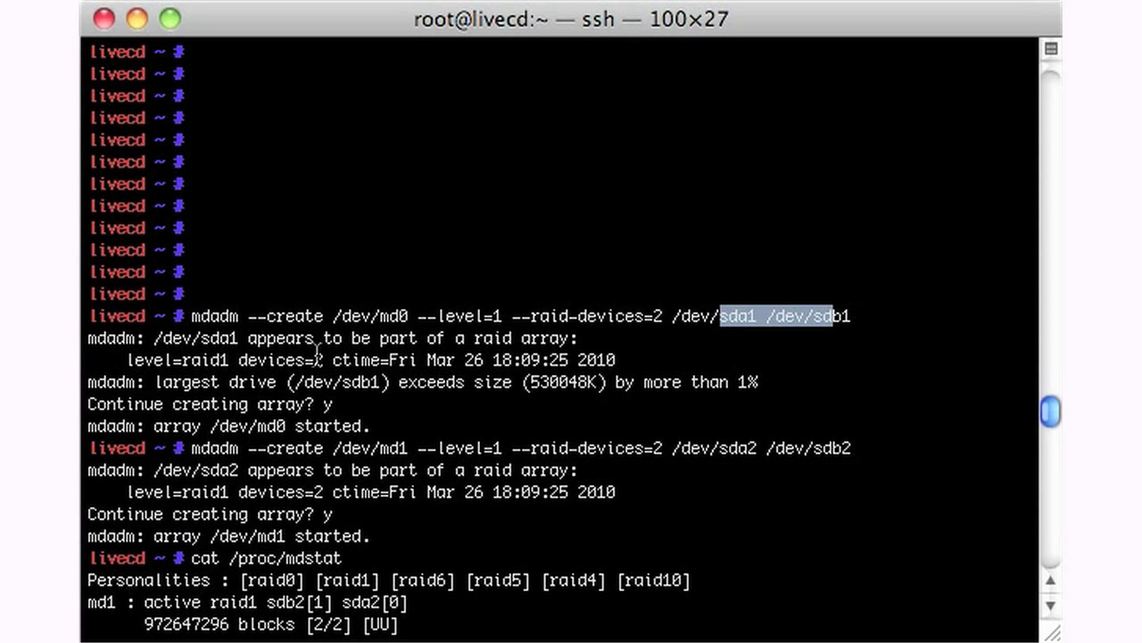
pyautogui.moveTo(275, 404); pyautogui.dragTo(332, 405)
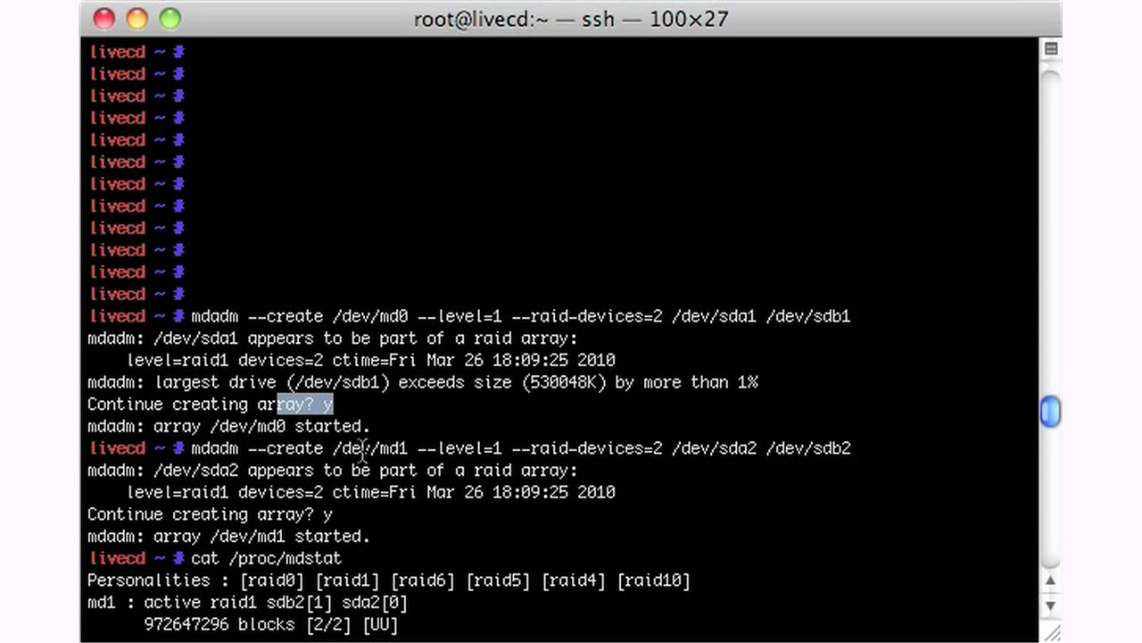
pyautogui.moveTo(143, 427); pyautogui.dragTo(320, 432)
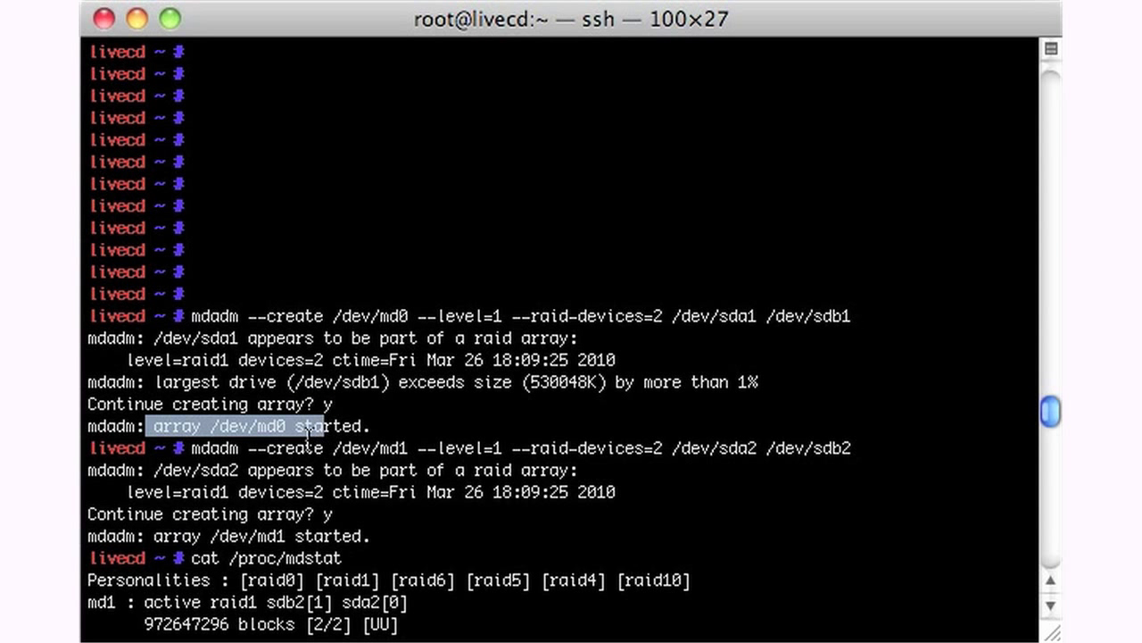
# - Examine the mdadm command that creates /dev/md1 from /dev/sda2 and /dev/sdb2, including its start message
pyautogui.click(290, 457)
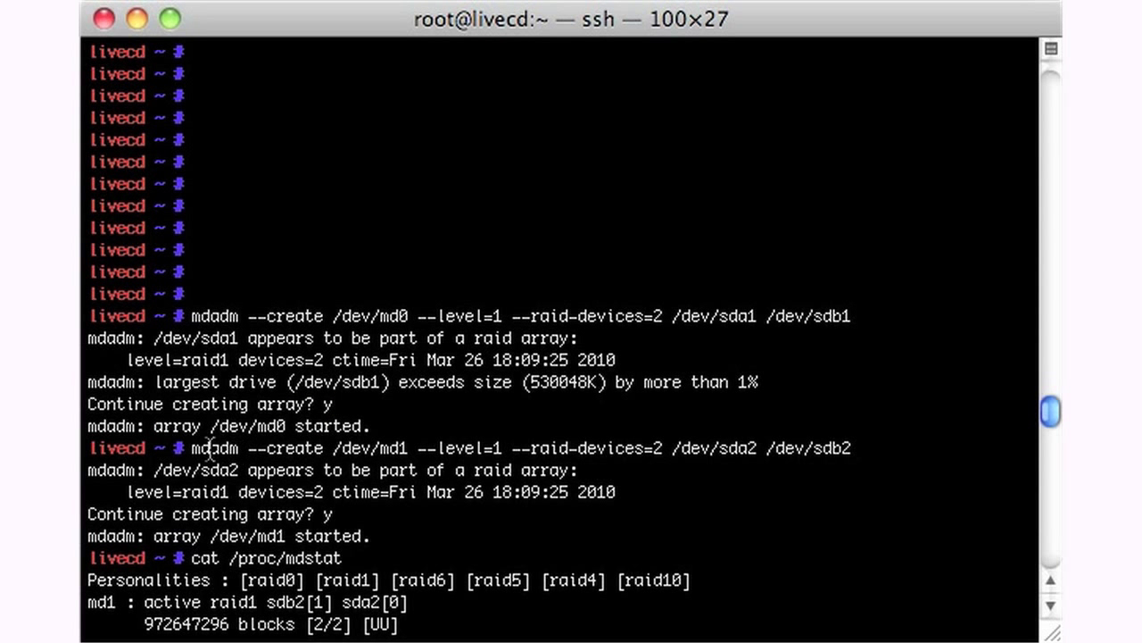
pyautogui.moveTo(211, 448); pyautogui.dragTo(409, 448)
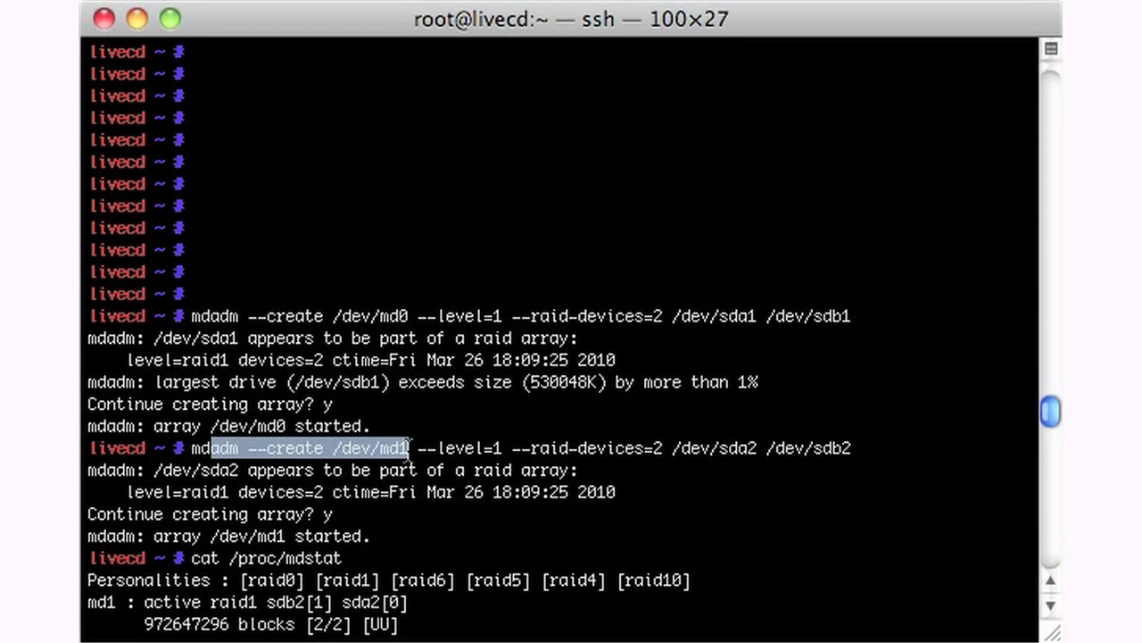
pyautogui.moveTo(647, 448); pyautogui.dragTo(745, 448)
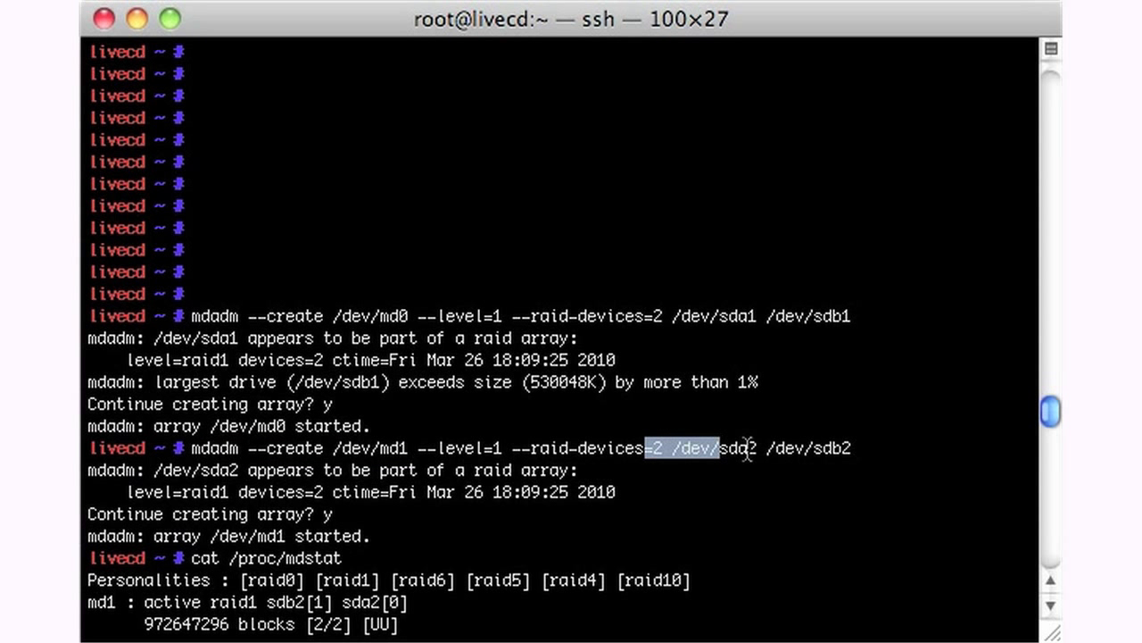
pyautogui.click(753, 448)
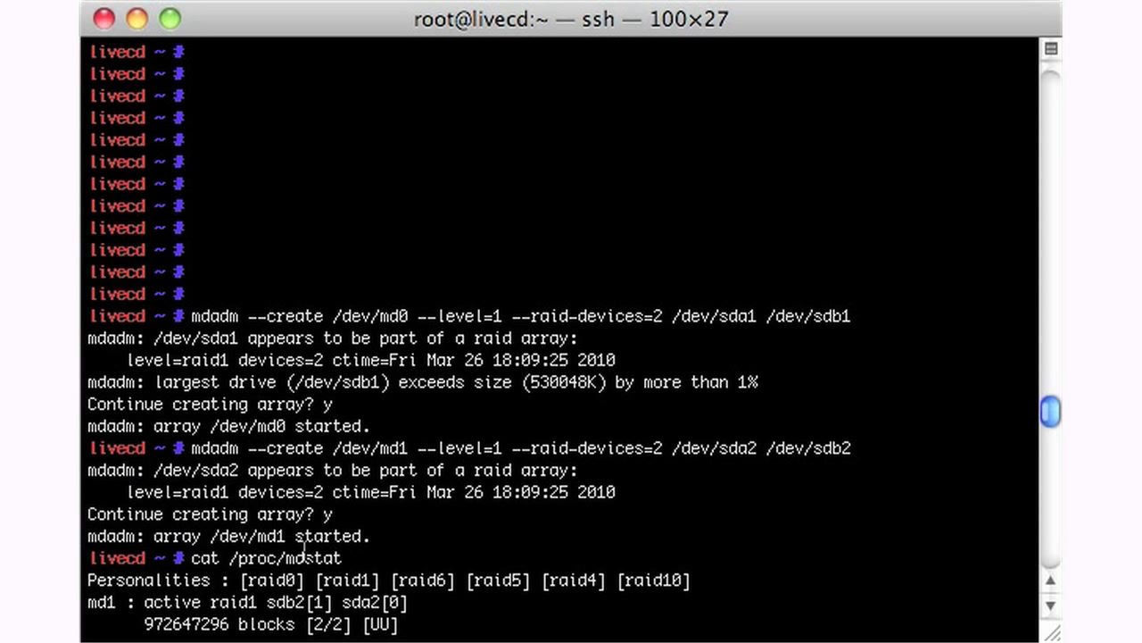
pyautogui.moveTo(153, 535); pyautogui.dragTo(333, 536)
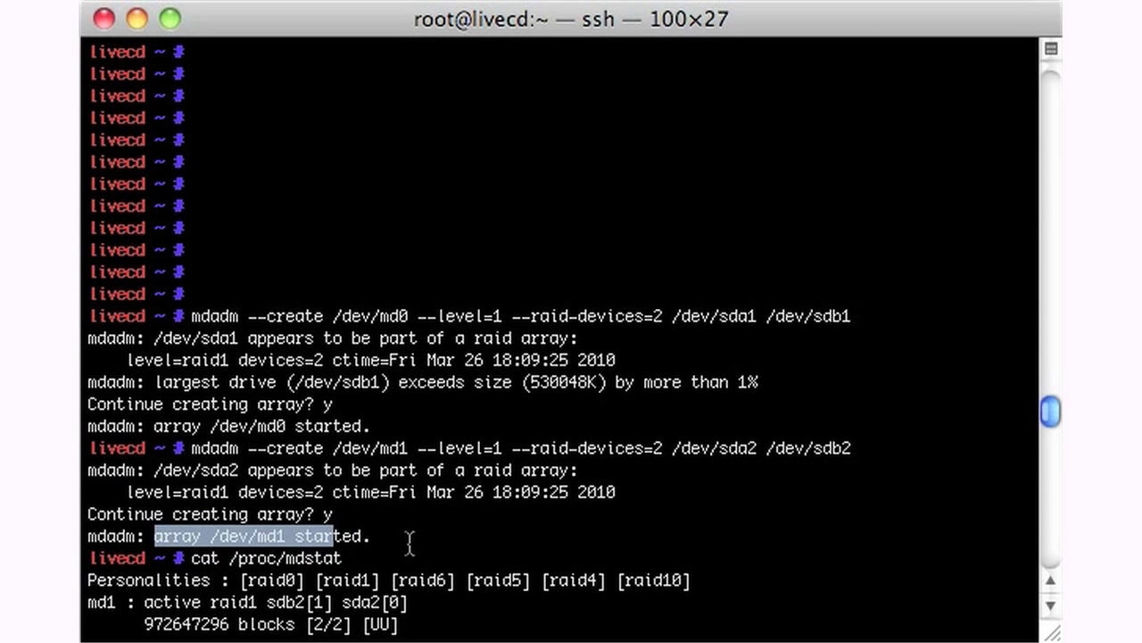
# - Review the cat /proc/mdstat command and the md1 entry's member partitions, sync status, resync progress and finish time
pyautogui.scroll(-5, 409, 542)
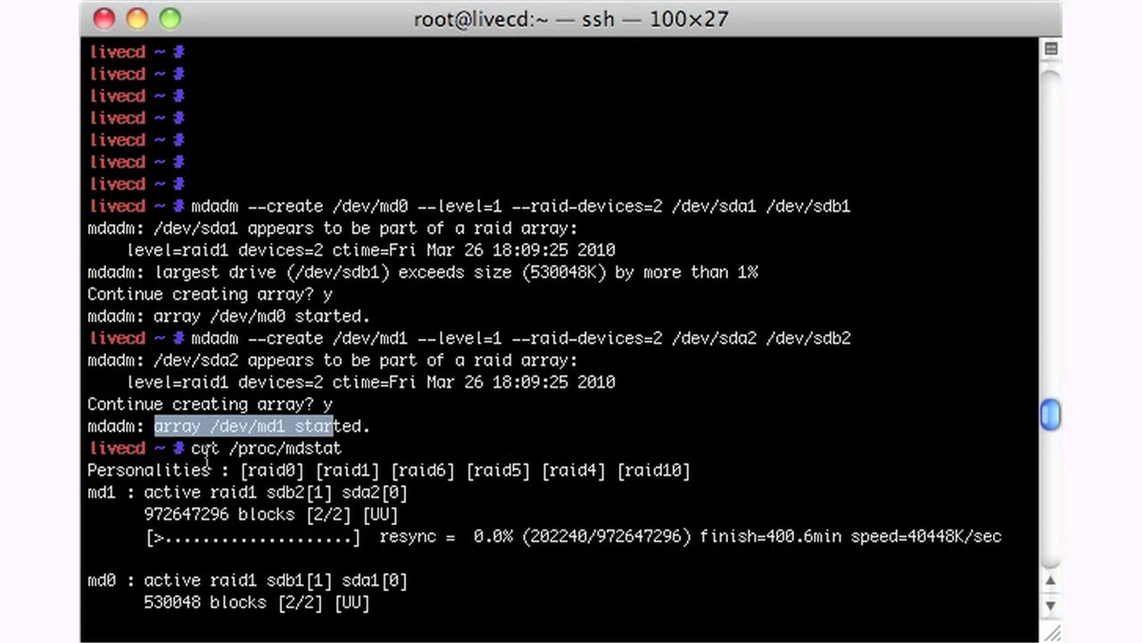
pyautogui.scroll(-5, 207, 461)
pyautogui.moveTo(191, 339); pyautogui.dragTo(335, 339)
pyautogui.click(282, 338)
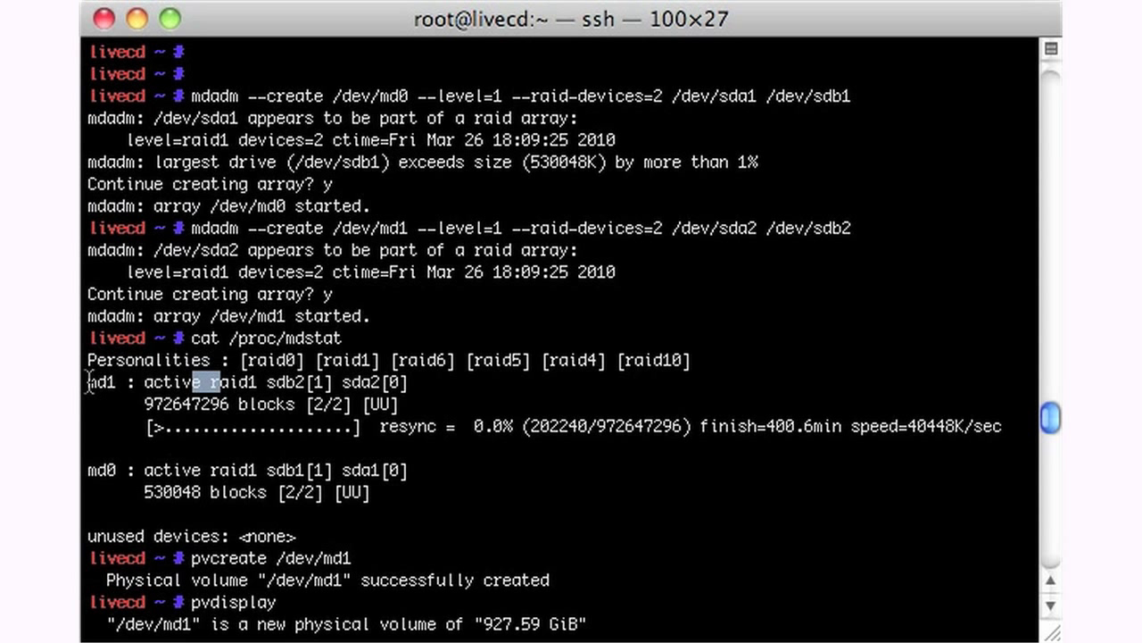
pyautogui.moveTo(89, 382); pyautogui.dragTo(117, 382)
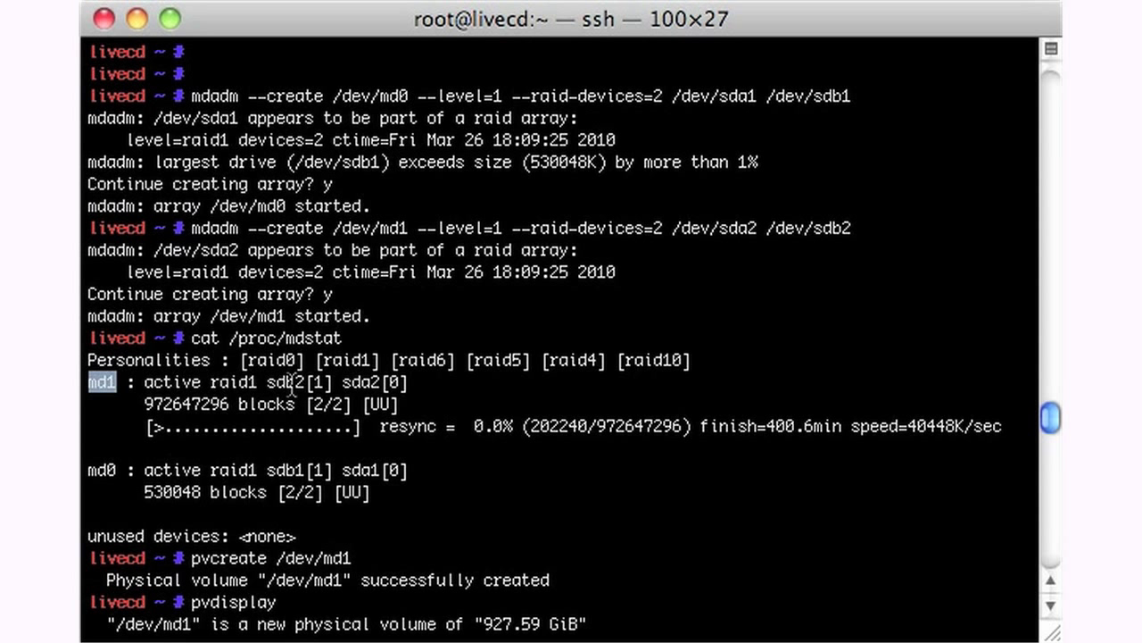
pyautogui.moveTo(295, 383); pyautogui.dragTo(387, 406)
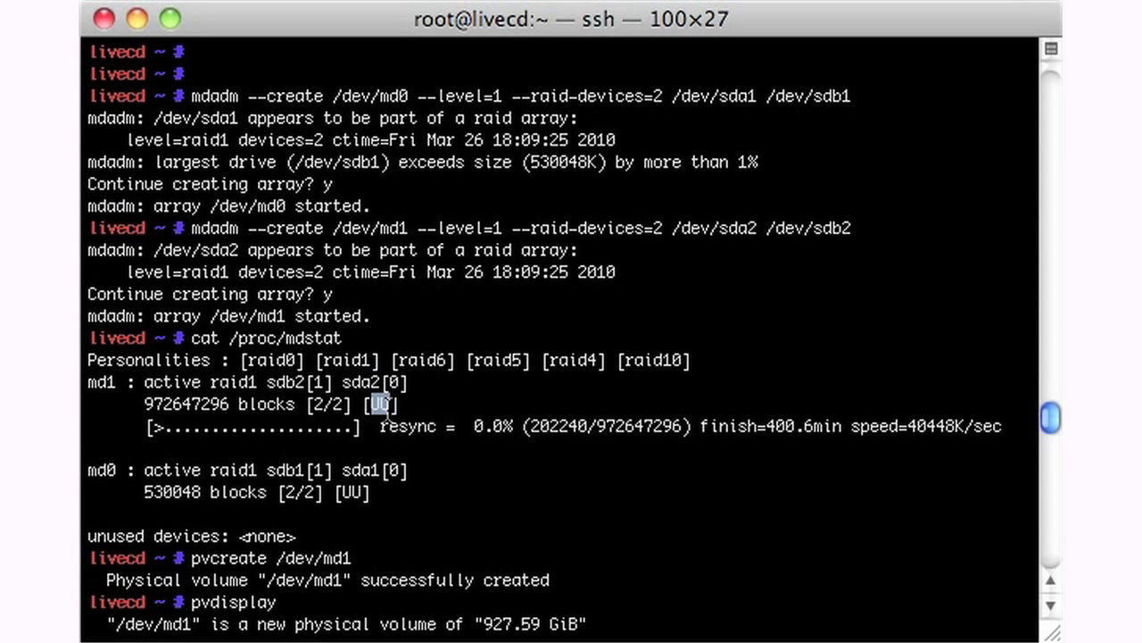
pyautogui.moveTo(154, 427); pyautogui.dragTo(221, 427)
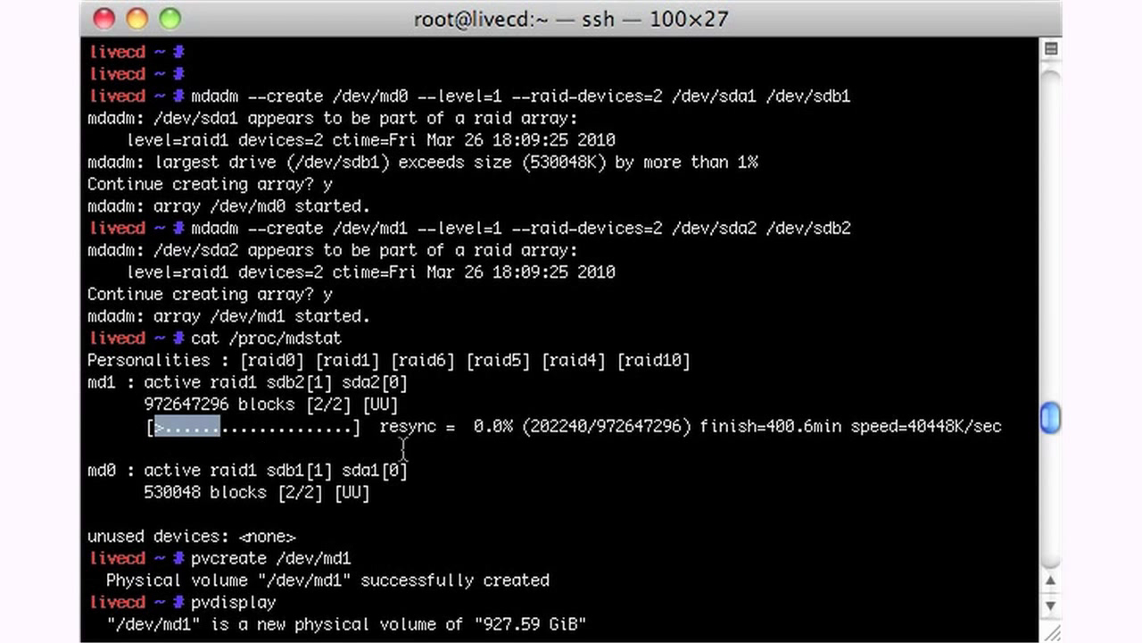
pyautogui.moveTo(777, 429); pyautogui.dragTo(814, 429)
pyautogui.click(846, 437)
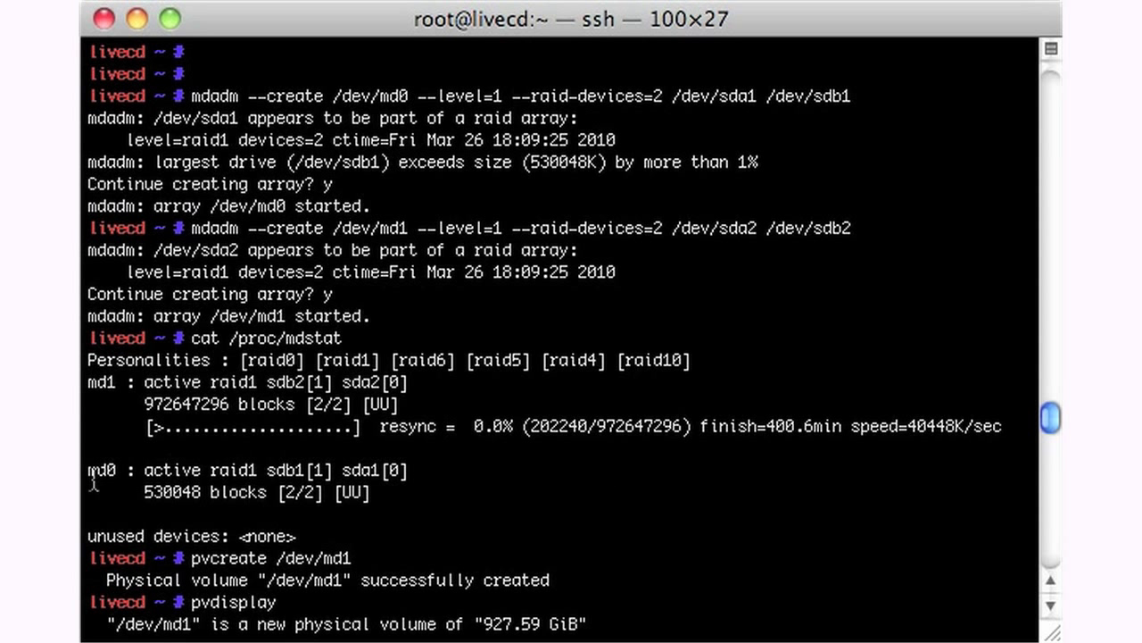
# - Check the md0 entry and the unused devices line in the /proc/mdstat output
pyautogui.moveTo(98, 471); pyautogui.dragTo(224, 473)
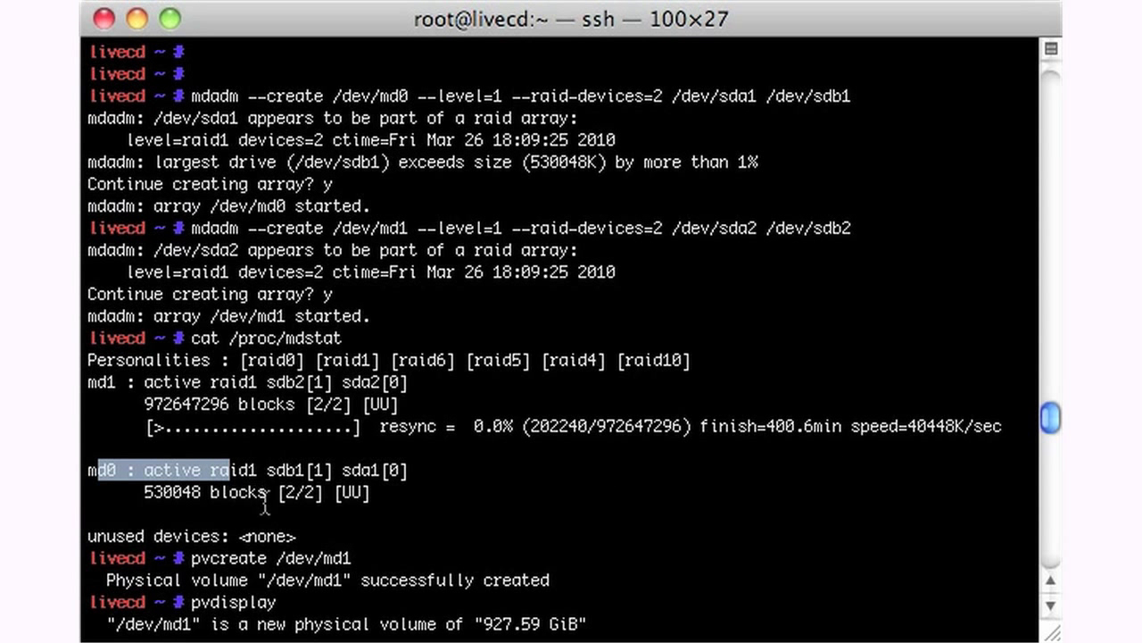
pyautogui.moveTo(262, 513); pyautogui.dragTo(247, 471)
pyautogui.click(307, 482)
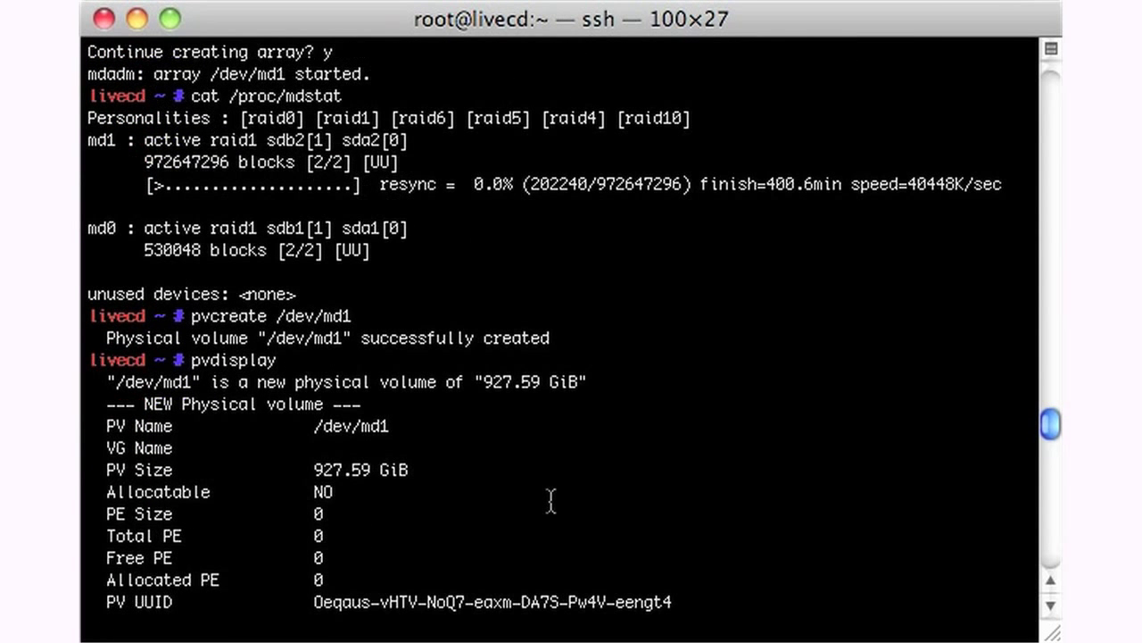
pyautogui.moveTo(193, 295); pyautogui.dragTo(245, 297)
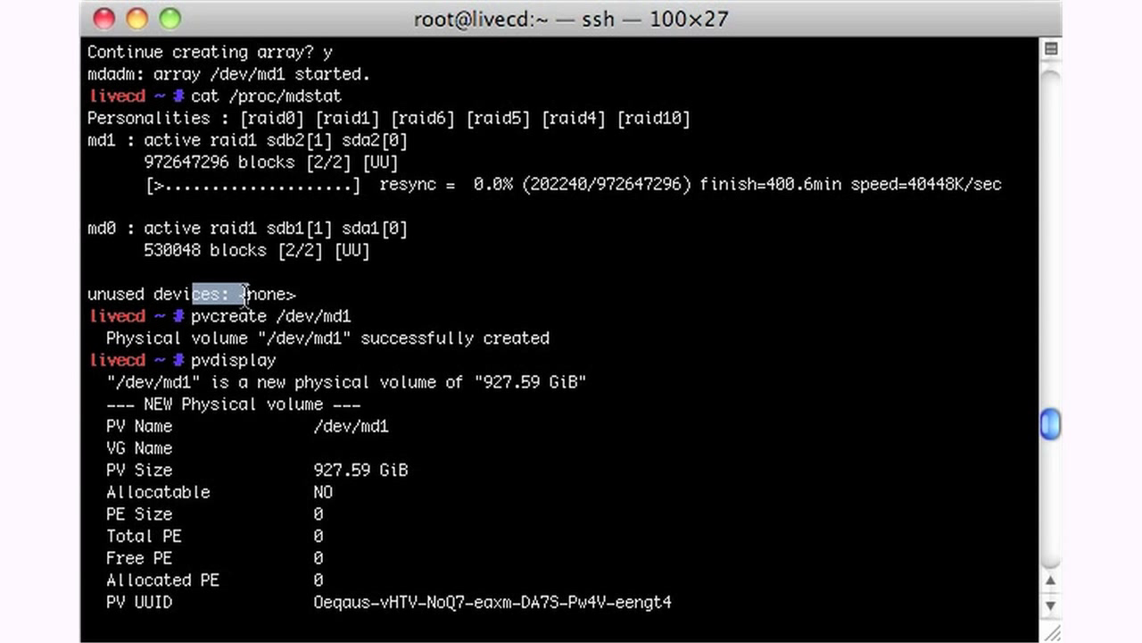
# - Review the pvcreate command on /dev/md1 and the message it printed
pyautogui.click(386, 314)
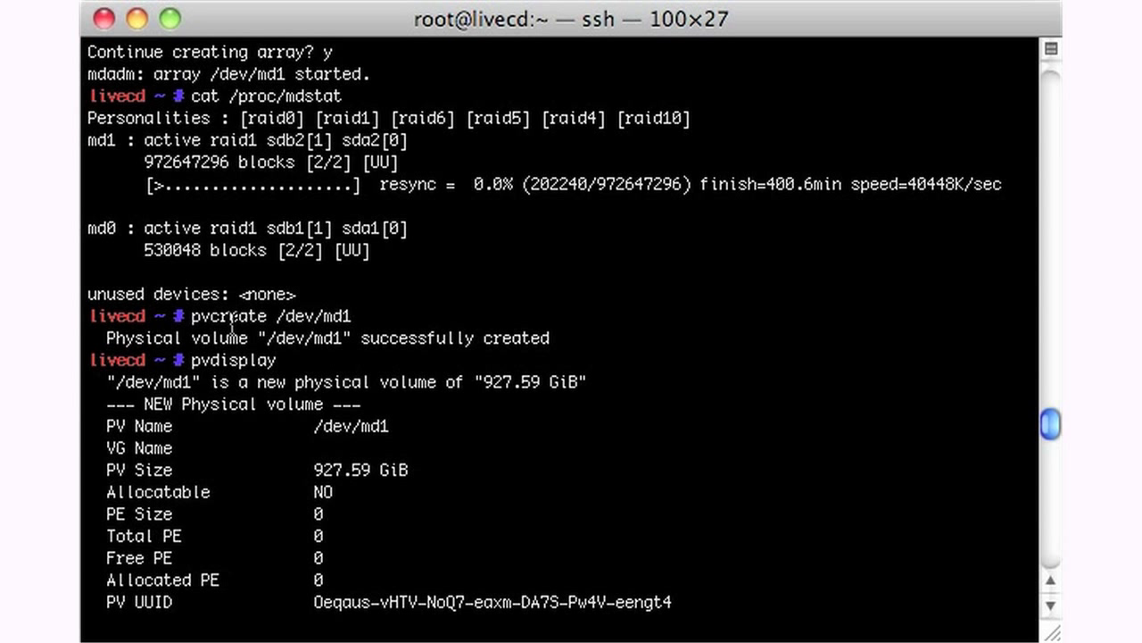
pyautogui.moveTo(312, 315); pyautogui.dragTo(353, 314)
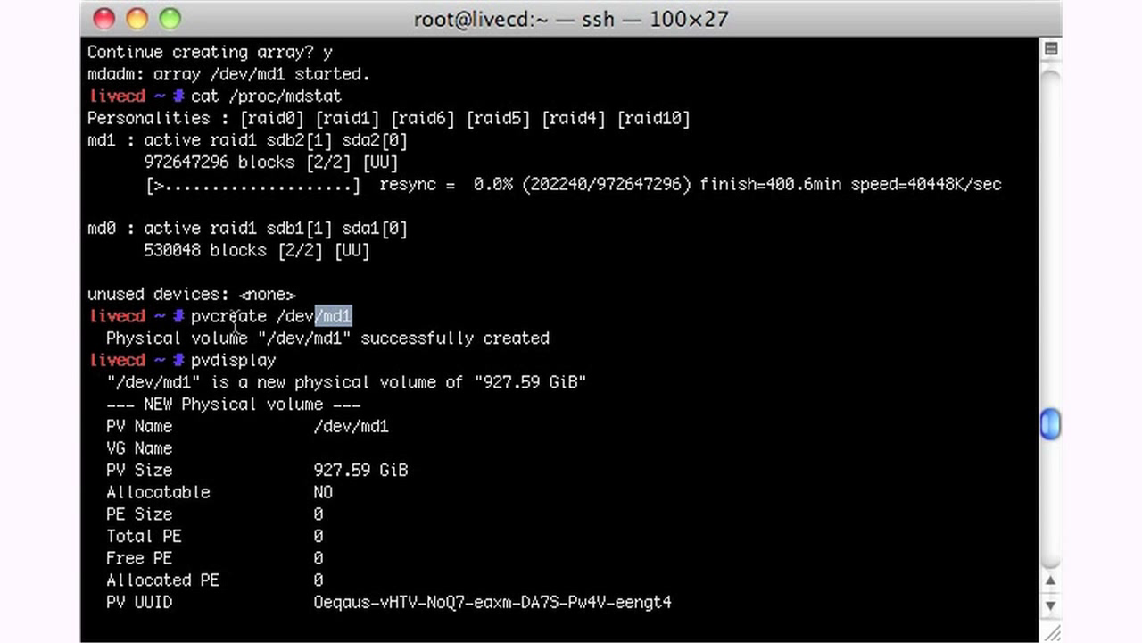
pyautogui.moveTo(237, 317); pyautogui.dragTo(350, 315)
pyautogui.moveTo(251, 338); pyautogui.dragTo(360, 337)
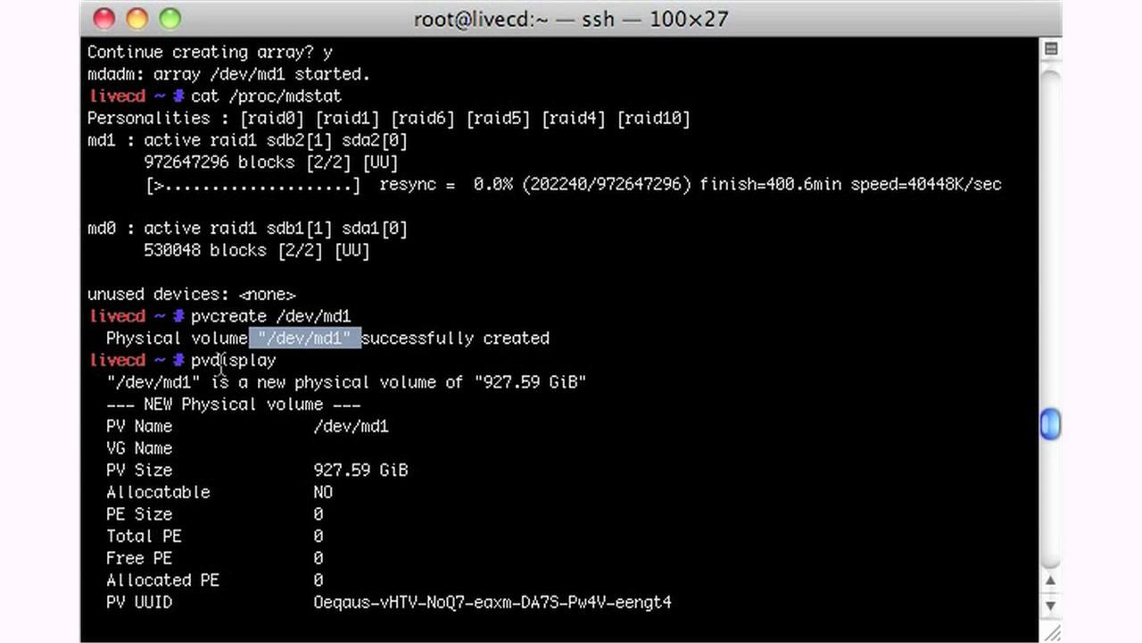
# - Examine the pvdisplay output for the physical volume's size and UUID
pyautogui.moveTo(219, 360); pyautogui.dragTo(259, 360)
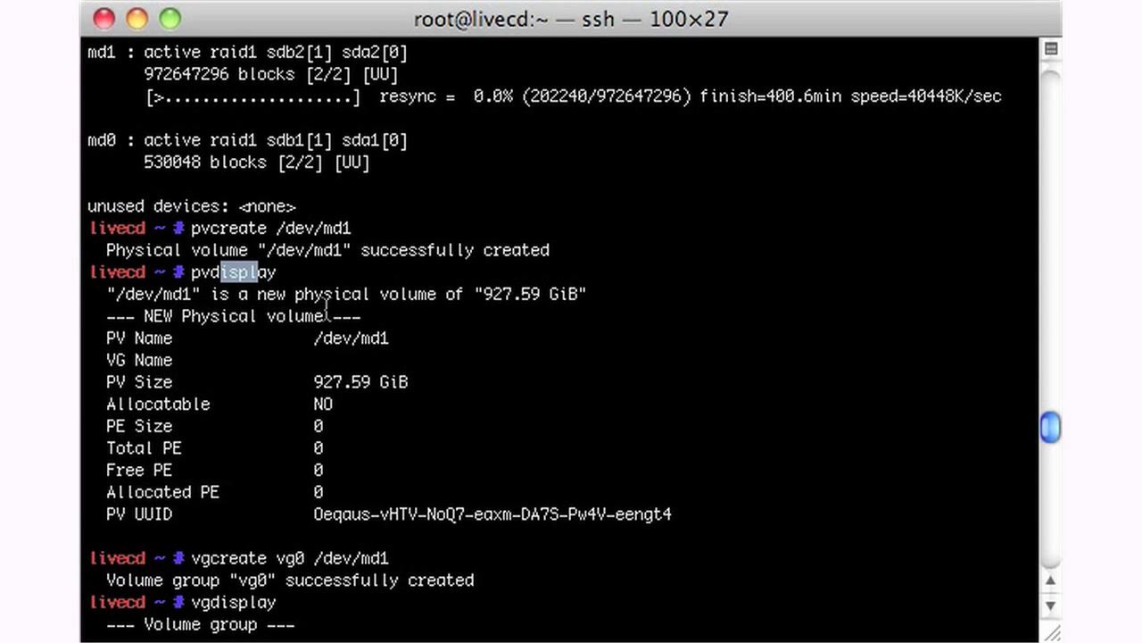
pyautogui.moveTo(475, 294); pyautogui.dragTo(548, 294)
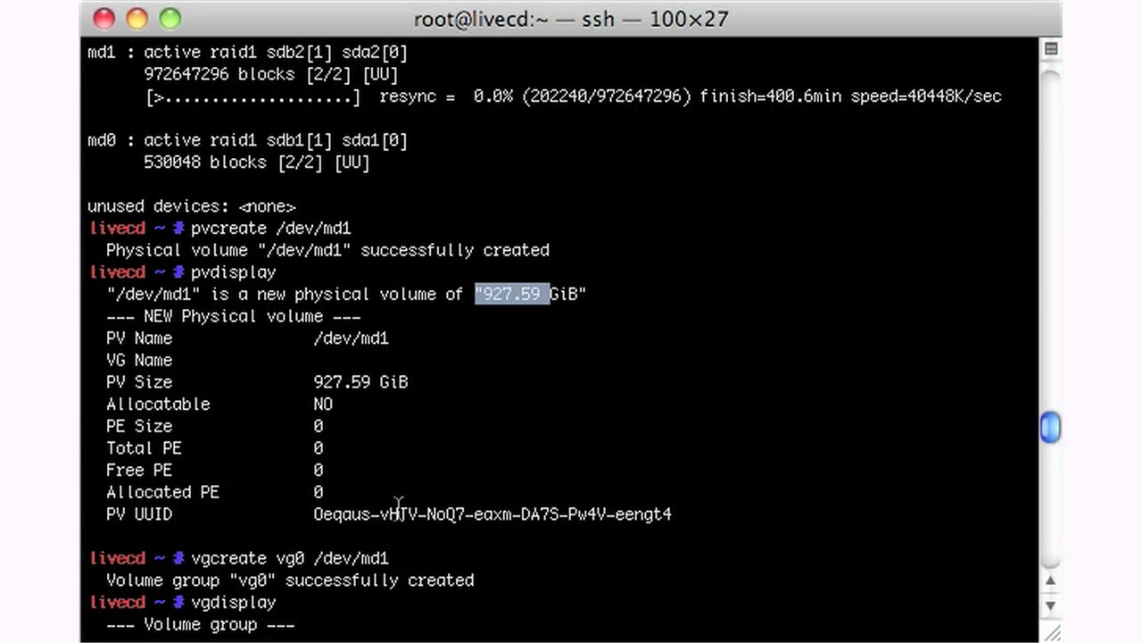
pyautogui.moveTo(361, 517); pyautogui.dragTo(518, 519)
# - Review the vgcreate command that builds vg0 on /dev/md1 and the vgdisplay command that follows it
pyautogui.scroll(-4, 578, 534)
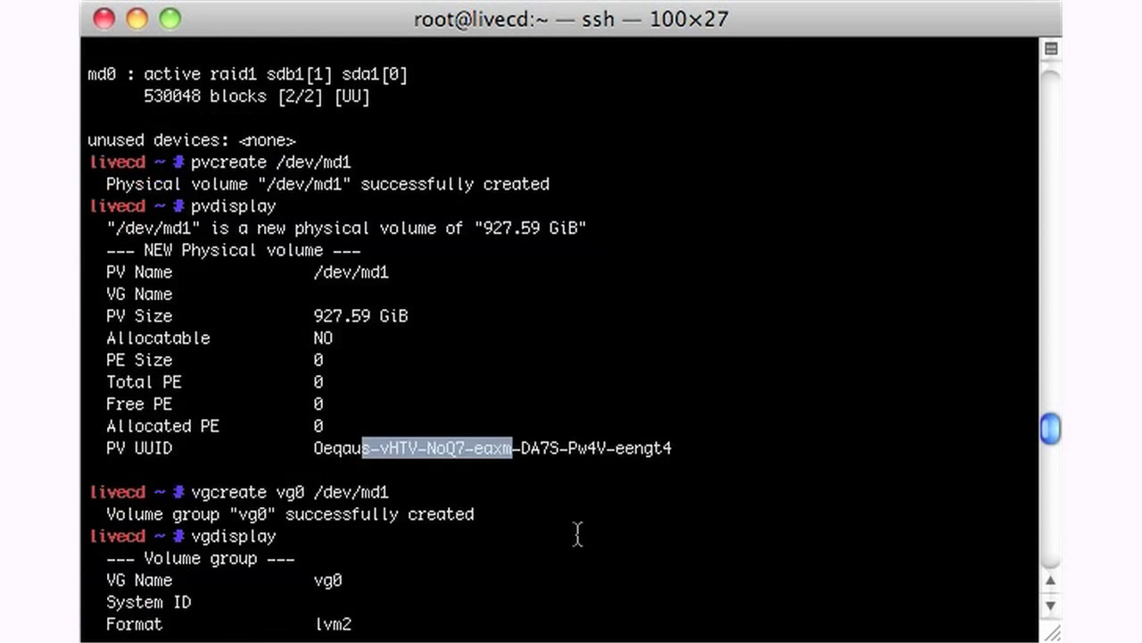
pyautogui.moveTo(226, 386); pyautogui.dragTo(386, 384)
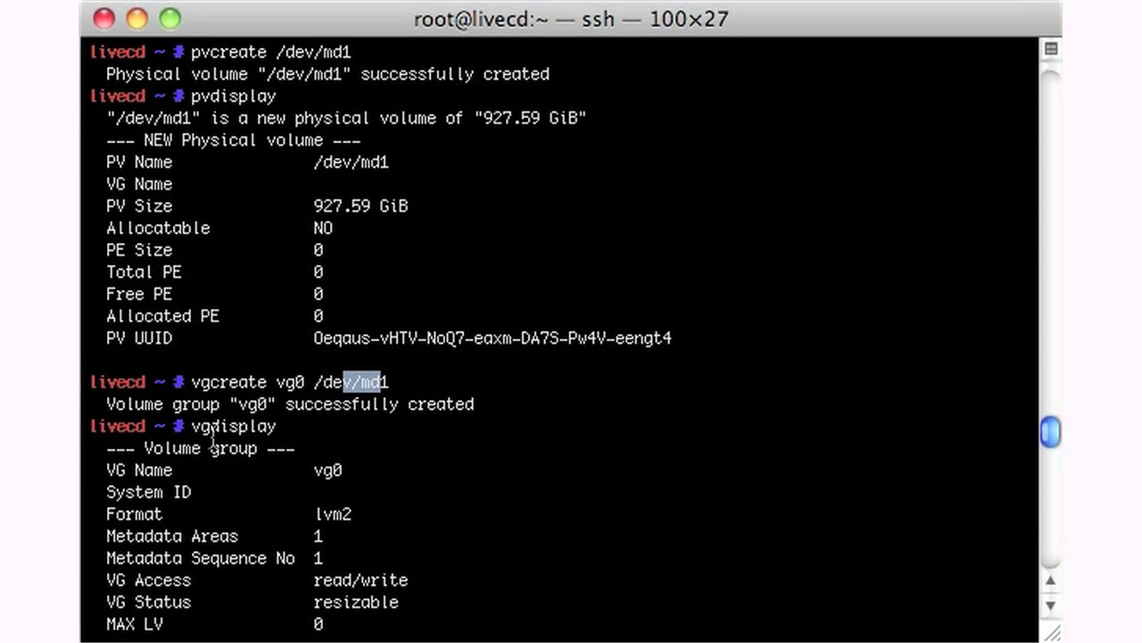
pyautogui.scroll(-1, 211, 440)
pyautogui.scroll(-6, 212, 440)
pyautogui.moveTo(201, 271); pyautogui.dragTo(261, 271)
pyautogui.scroll(-3, 396, 353)
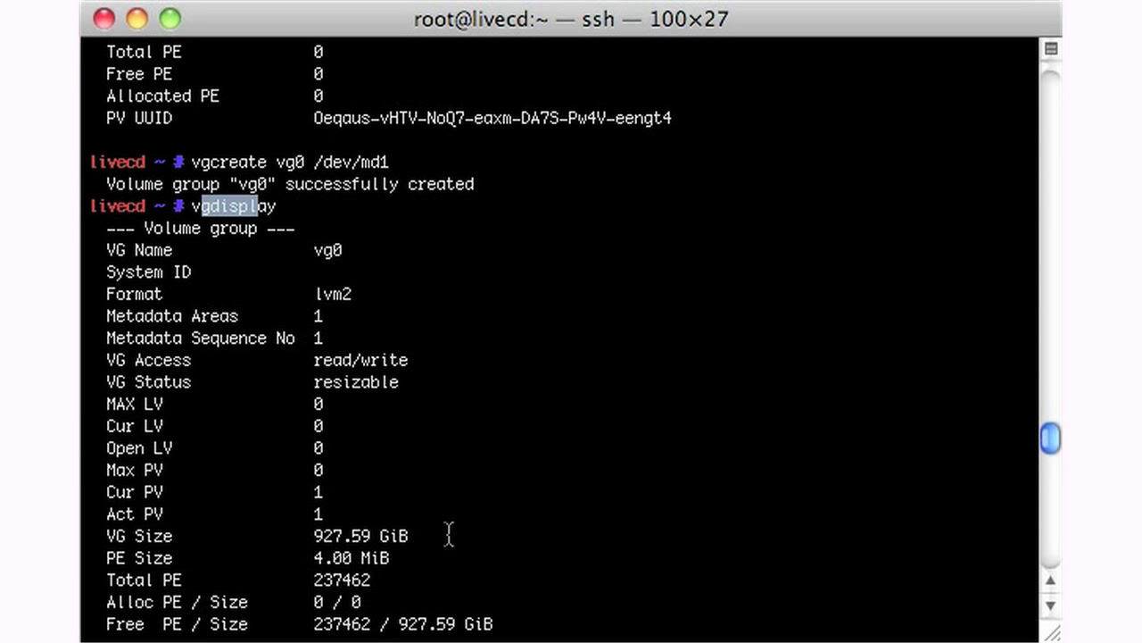
# - Examine the remaining vgdisplay details down to the volume group UUID and find the lvcreate commands below them
pyautogui.press('Return')
pyautogui.write('lvcreate -L 225G -n lv1 vg0')
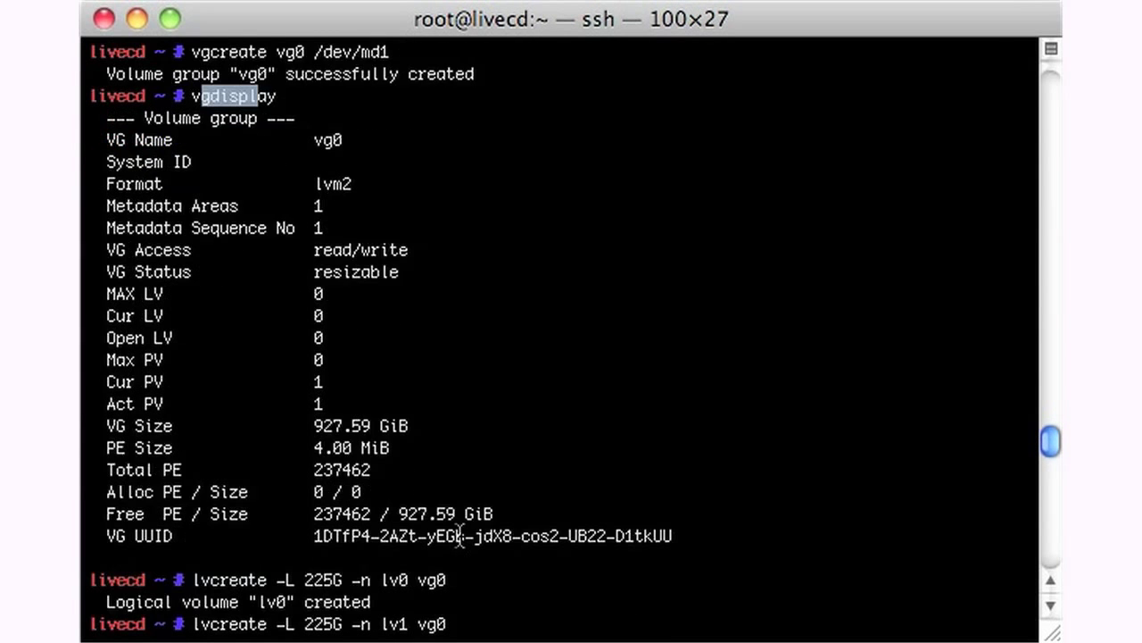
pyautogui.press('Return')
pyautogui.write('lvcreate -L 225G -n lv2 vg0')
pyautogui.press('Return')
pyautogui.write('lvcreate -l 100%FREE -n lv3 vg0')
pyautogui.press('Return')
pyautogui.write('lvdisplay')
pyautogui.moveTo(360, 408); pyautogui.dragTo(522, 406)
pyautogui.press('Return')
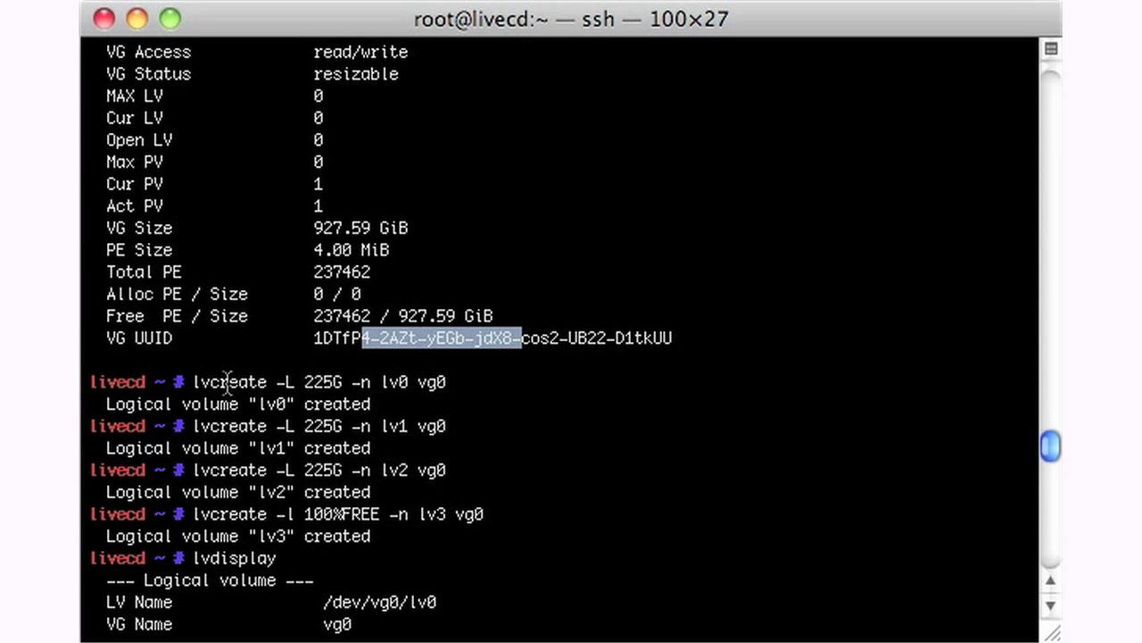
# - Examine the lvcreate command for lv0, covering its size, volume name and volume group arguments
pyautogui.moveTo(228, 381); pyautogui.dragTo(274, 381)
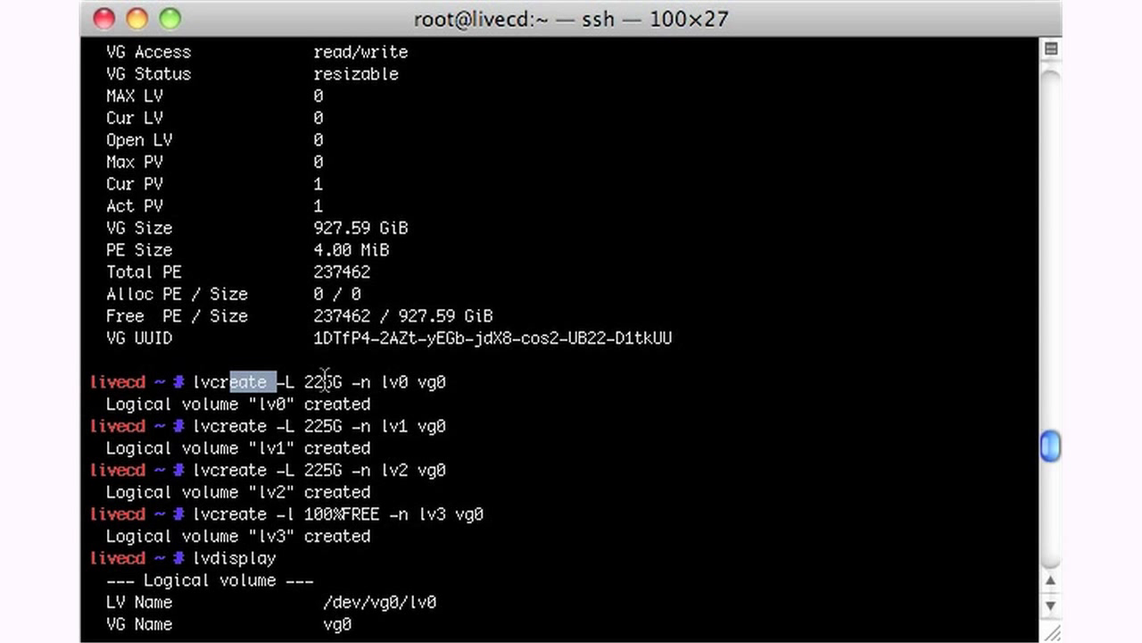
pyautogui.moveTo(305, 381); pyautogui.dragTo(345, 379)
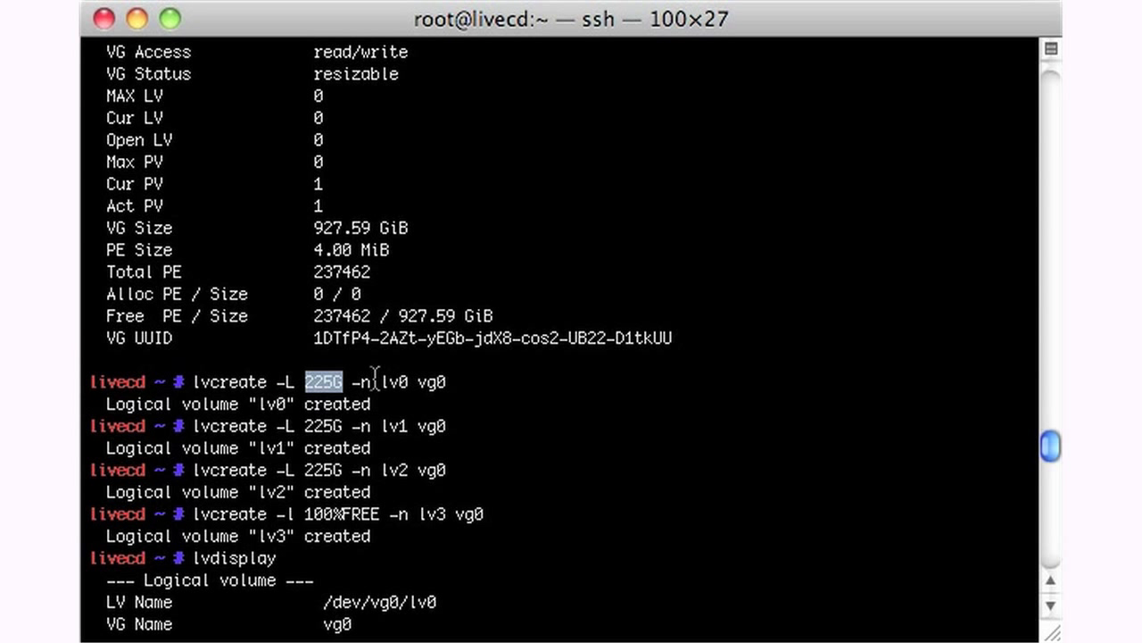
pyautogui.moveTo(380, 381); pyautogui.dragTo(465, 383)
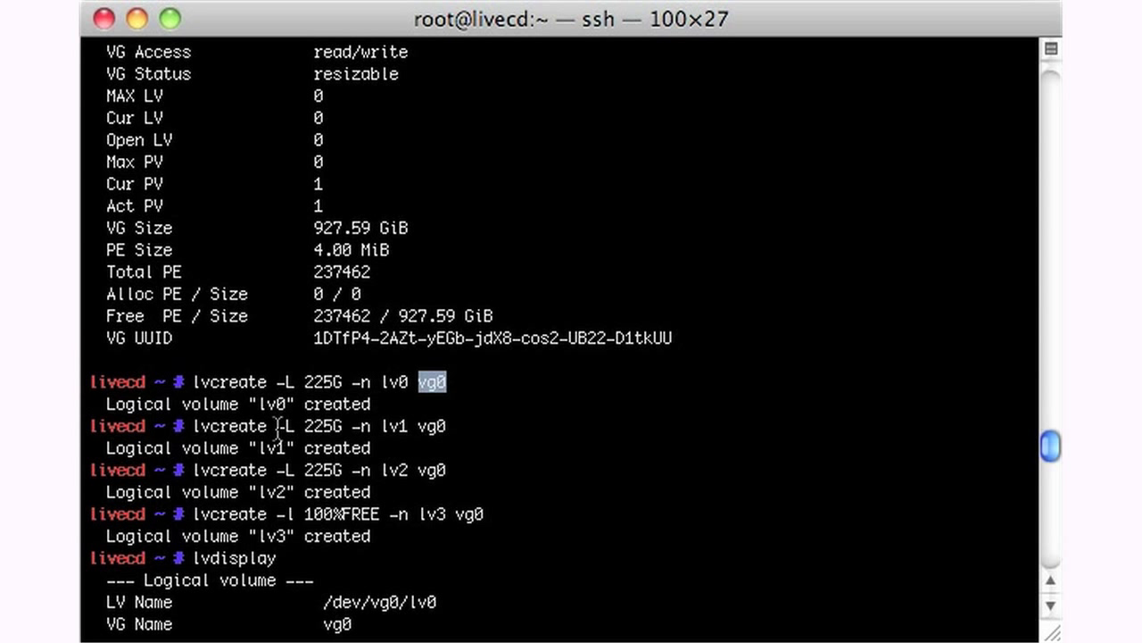
# - Compare the lvcreate command for lv1 with the one for lv3 that uses 100%FREE
pyautogui.moveTo(278, 426); pyautogui.dragTo(393, 426)
pyautogui.click(392, 426)
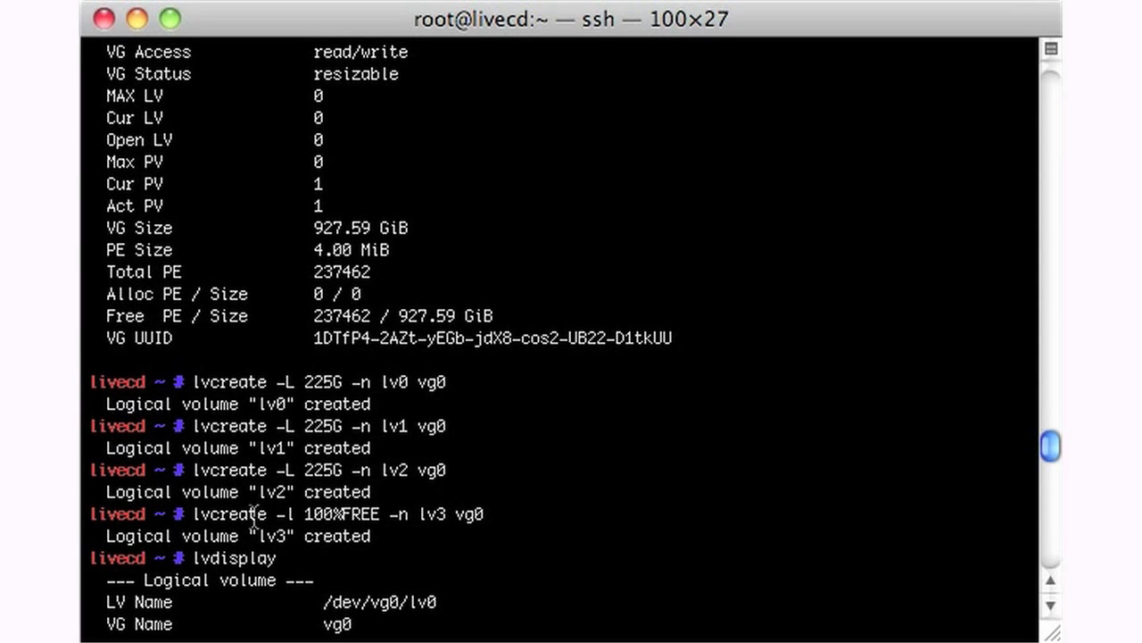
pyautogui.moveTo(305, 515); pyautogui.dragTo(456, 515)
pyautogui.click(482, 515)
# - Review the lvdisplay command below the lvcreate lines and examine the entry for /dev/vg0/lv0, including its LV size
pyautogui.scroll(-5, 500, 522)
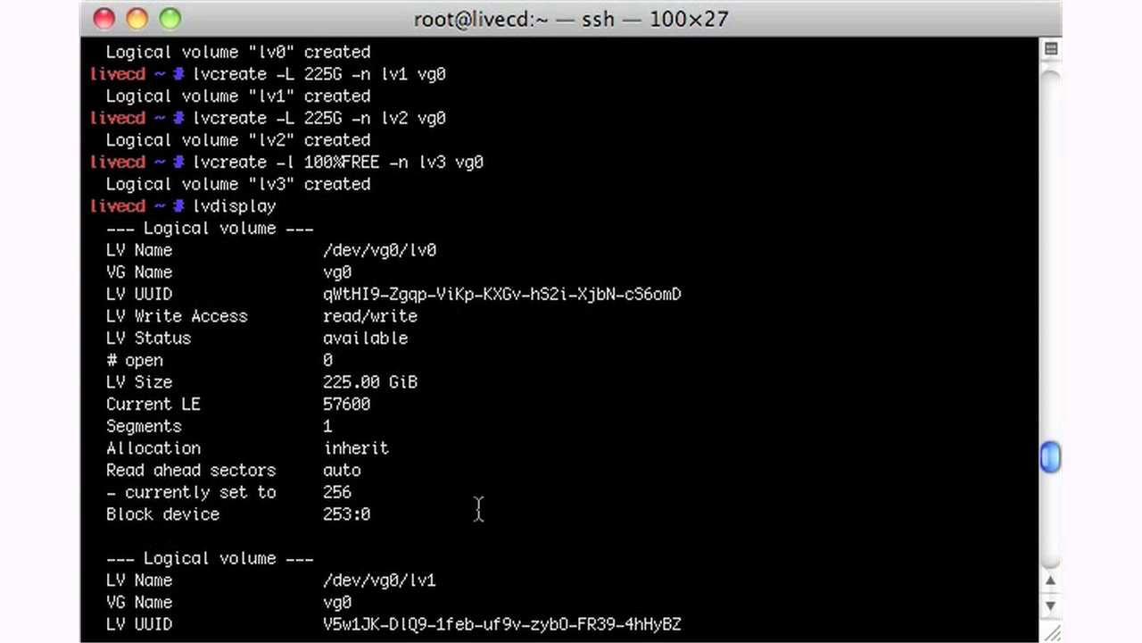
pyautogui.moveTo(193, 207); pyautogui.dragTo(259, 207)
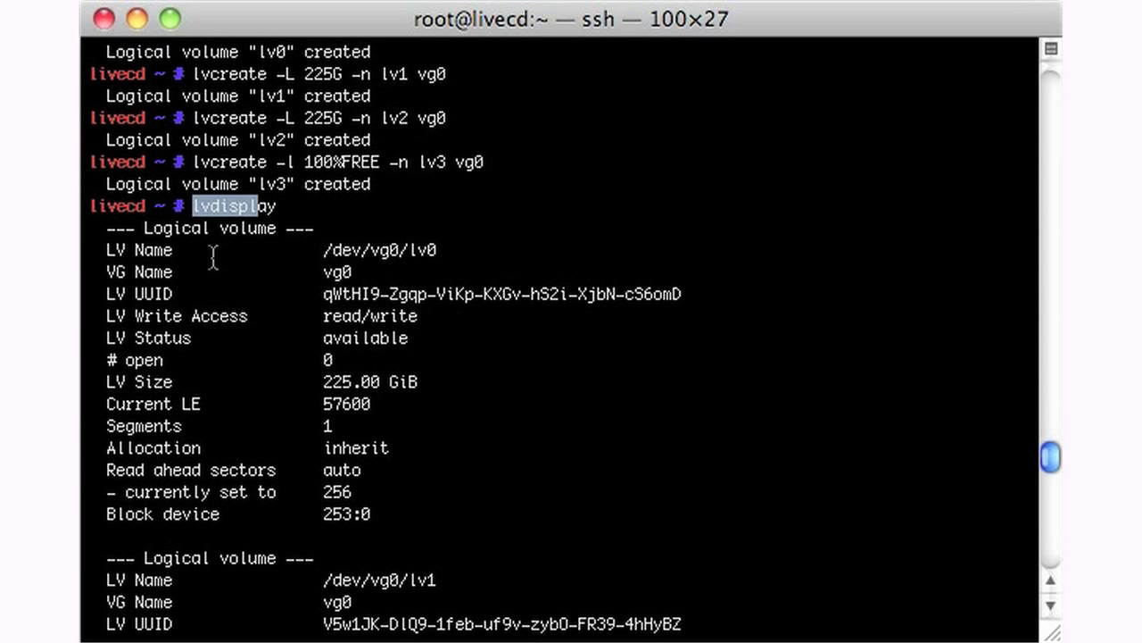
pyautogui.scroll(-3, 363, 513)
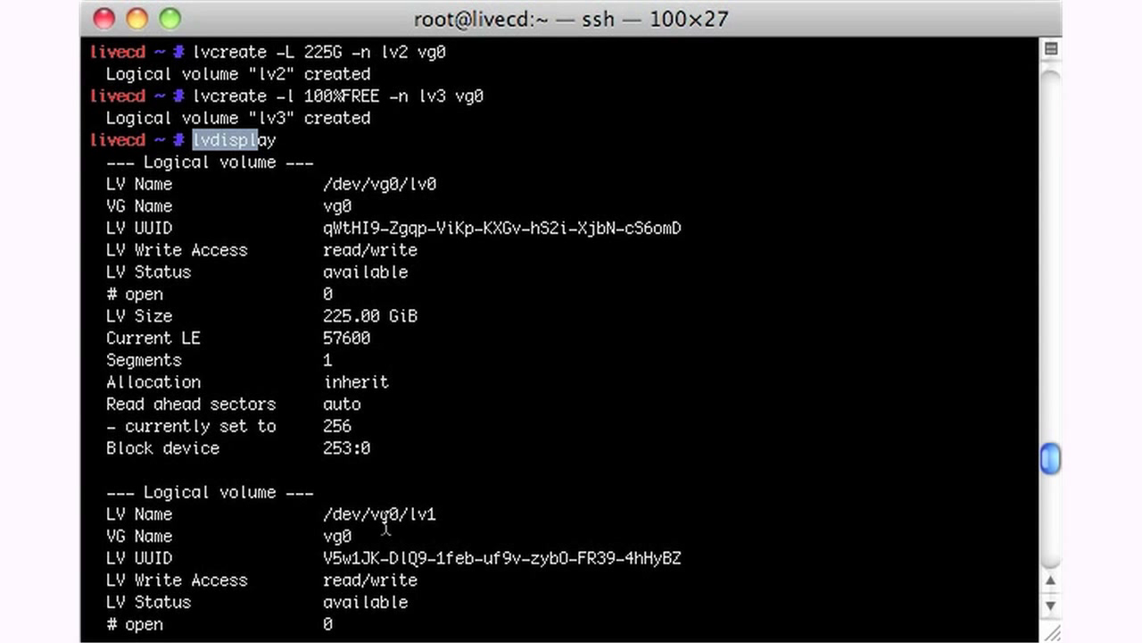
pyautogui.scroll(-6, 438, 508)
pyautogui.scroll(-4, 438, 509)
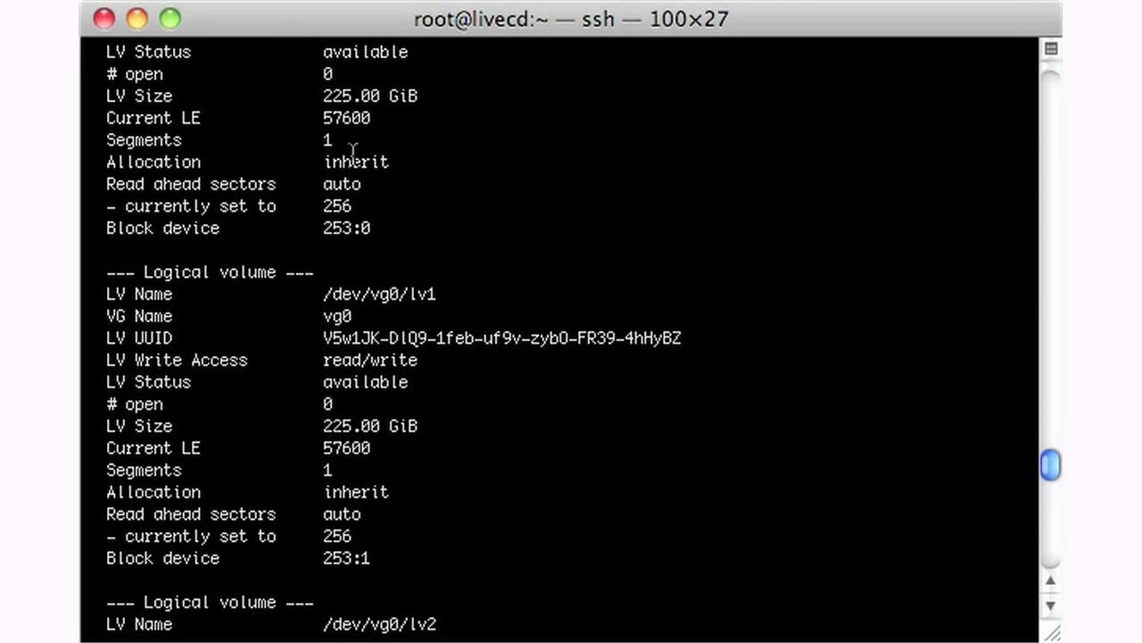
pyautogui.moveTo(333, 97); pyautogui.dragTo(372, 96)
# - Examine the lvdisplay entries for lv1 and lv2, and check the LV size of /dev/vg0/lv3
pyautogui.scroll(-20, 382, 429)
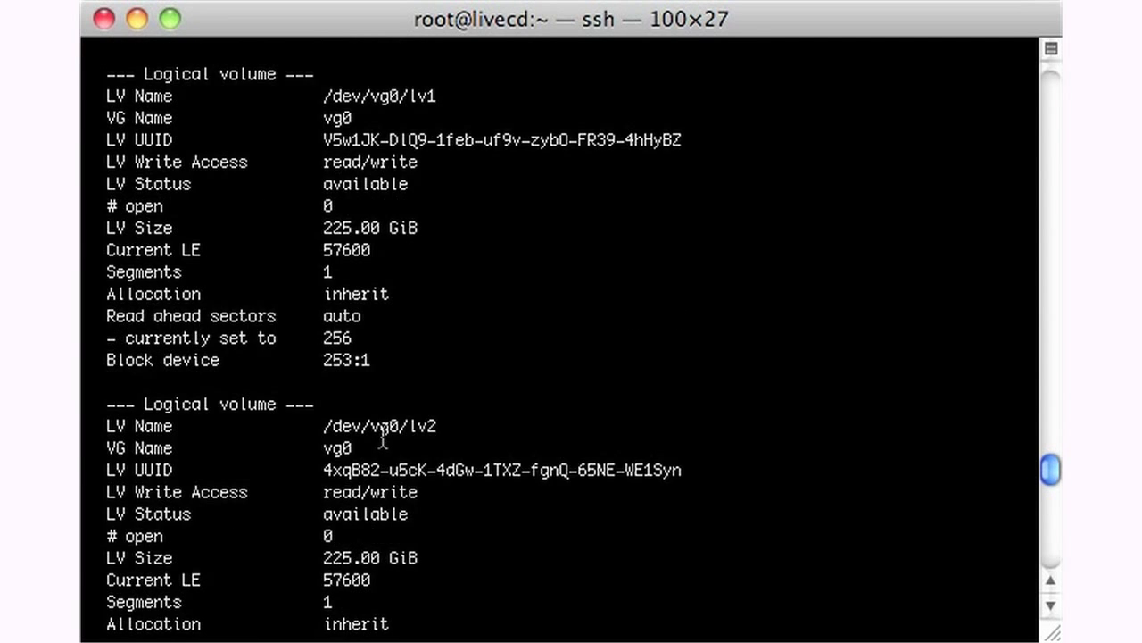
pyautogui.scroll(-8, 380, 438)
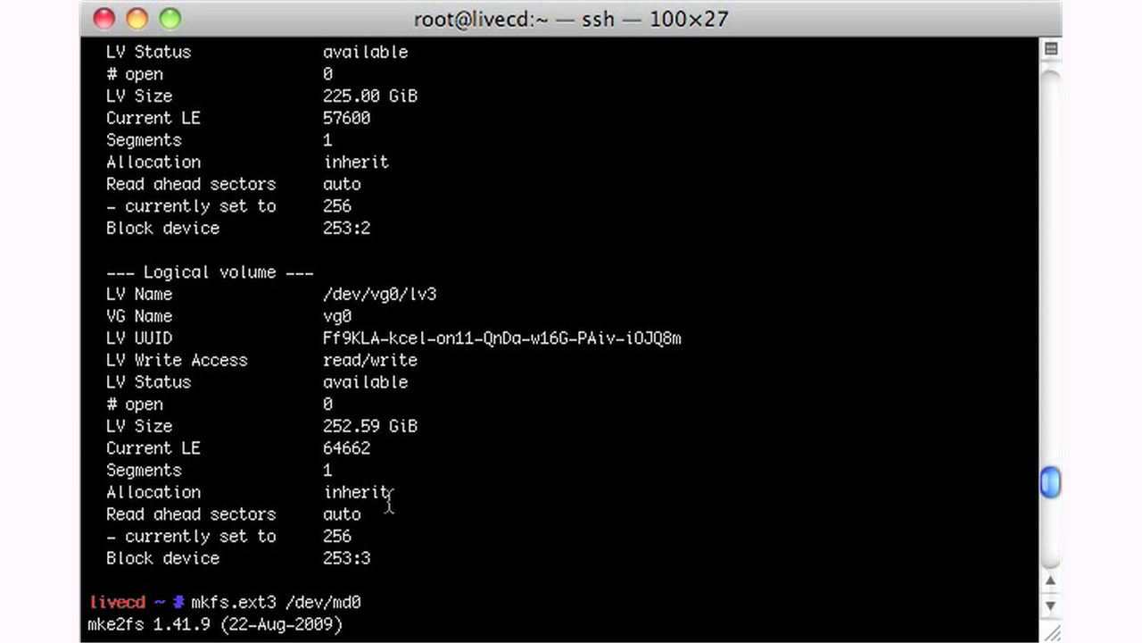
pyautogui.moveTo(325, 428); pyautogui.dragTo(362, 427)
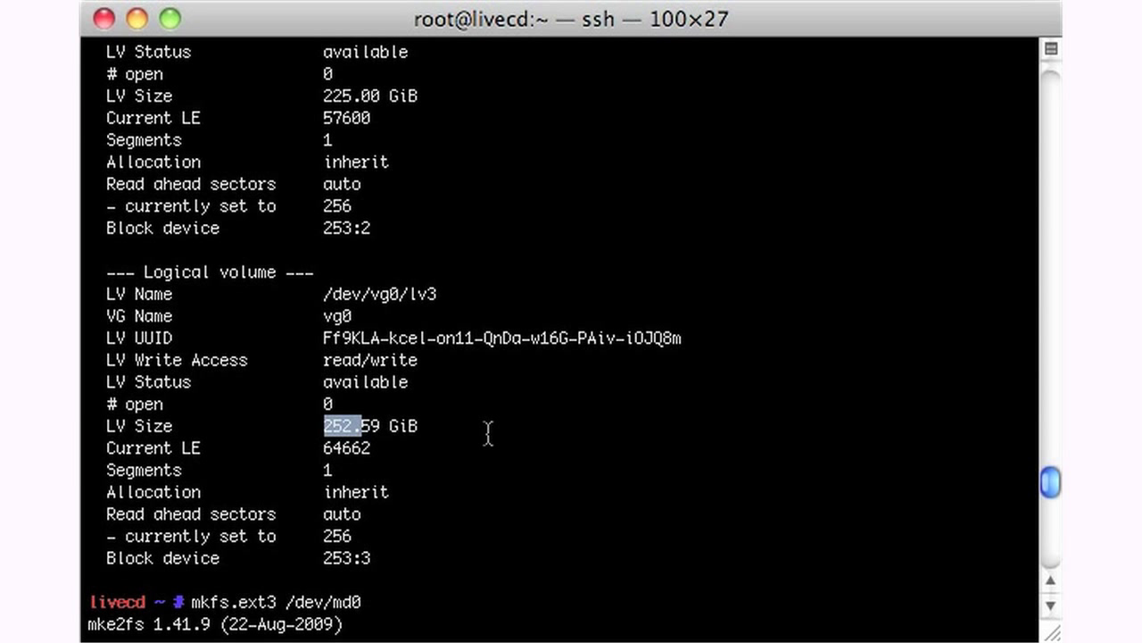
pyautogui.click(489, 433)
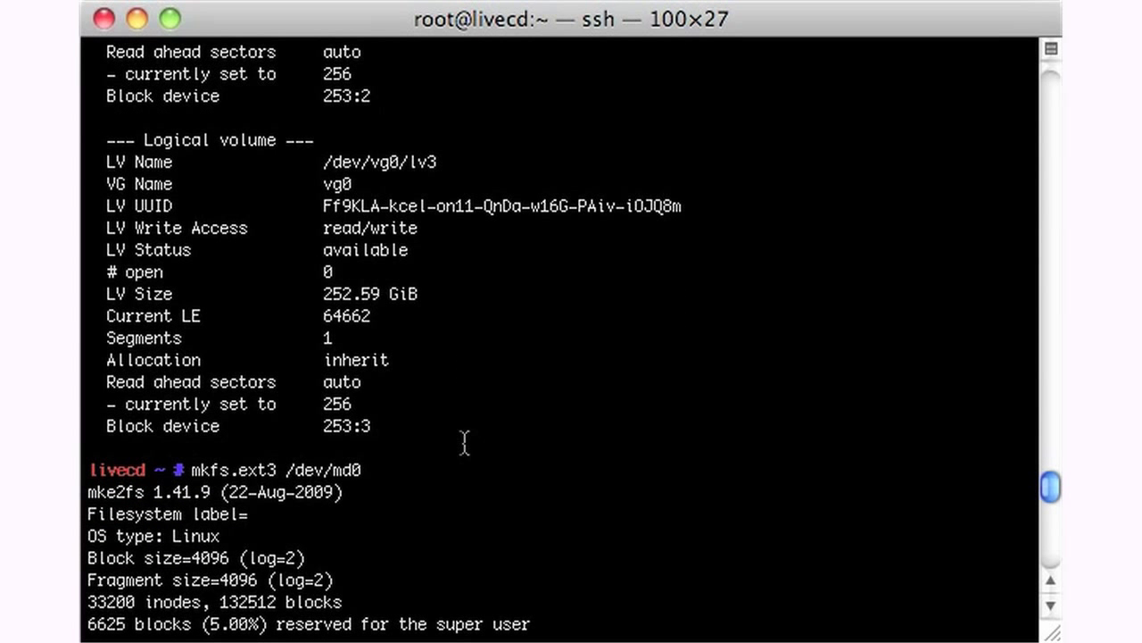
# - Review the mkfs.ext3 command that formats /dev/md0 and its output down to the first mkfs.ext4 command
pyautogui.moveTo(193, 382); pyautogui.dragTo(394, 380)
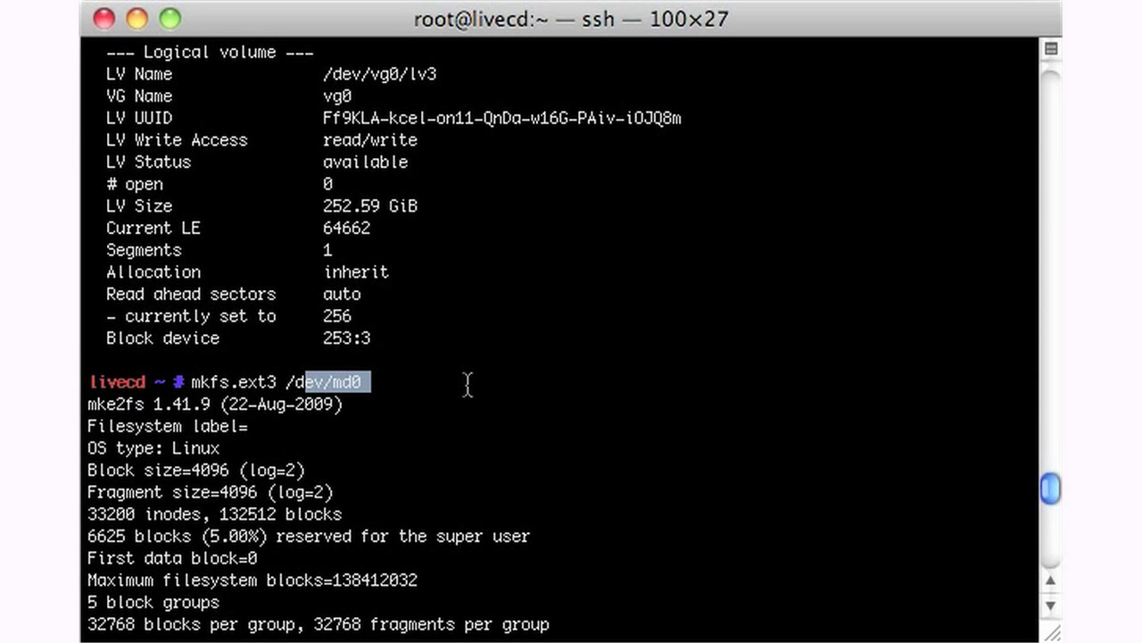
pyautogui.scroll(-1, 283, 457)
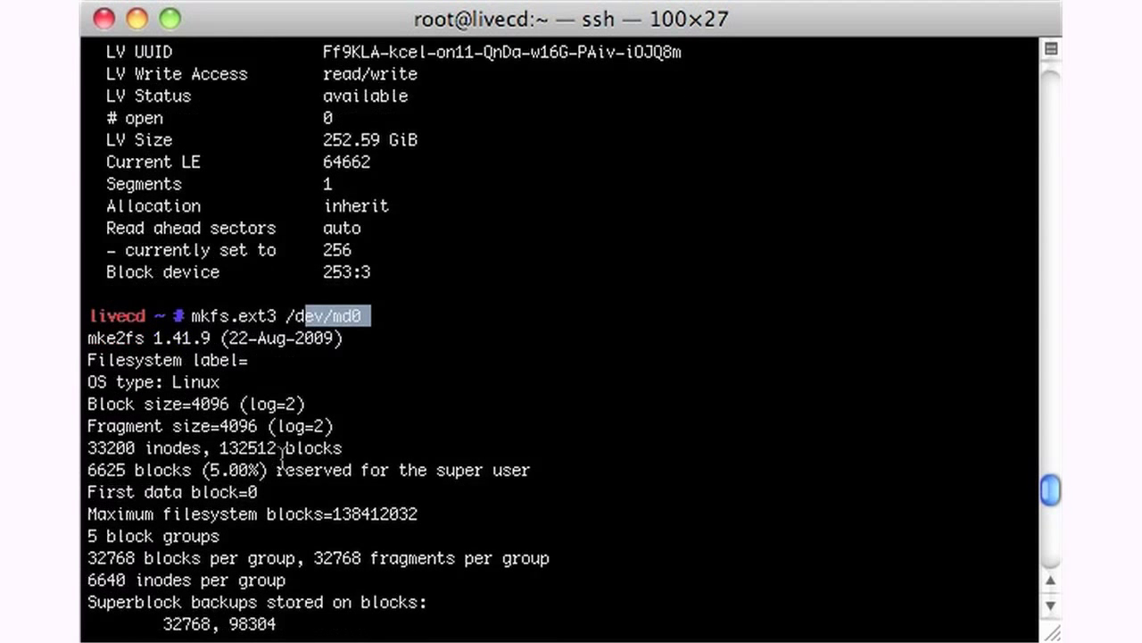
pyautogui.scroll(-4, 282, 457)
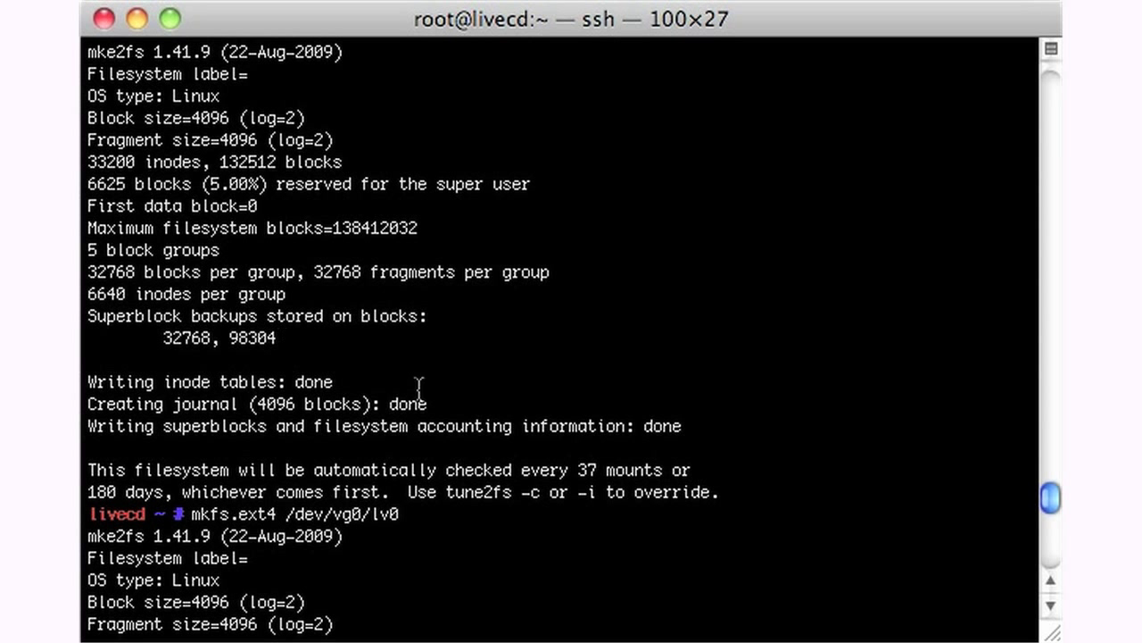
pyautogui.scroll(1, 456, 464)
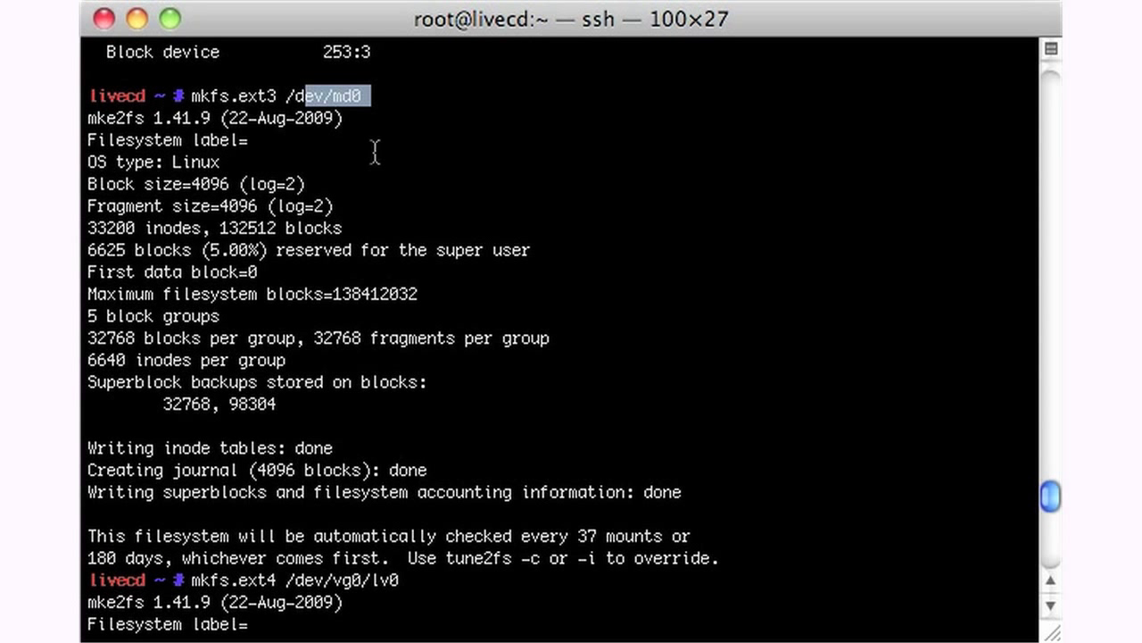
pyautogui.scroll(-1, 430, 578)
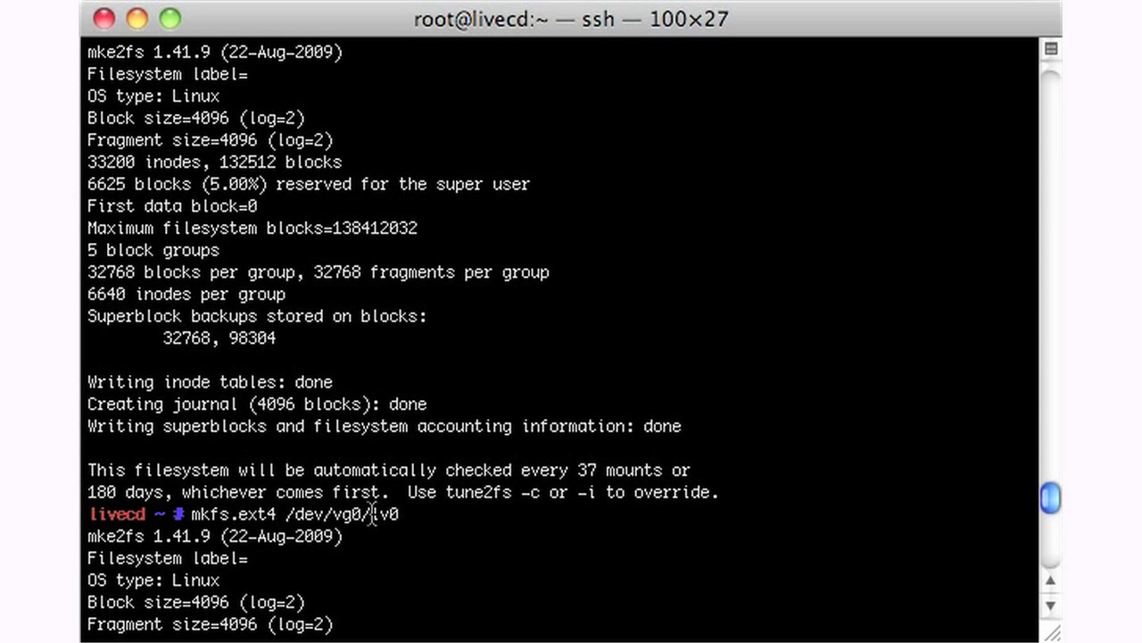
# - Examine the mkfs.ext4 command for /dev/vg0/lv0, covering its filesystem type and target volume
pyautogui.moveTo(371, 514); pyautogui.dragTo(400, 515)
pyautogui.scroll(-3, 432, 535)
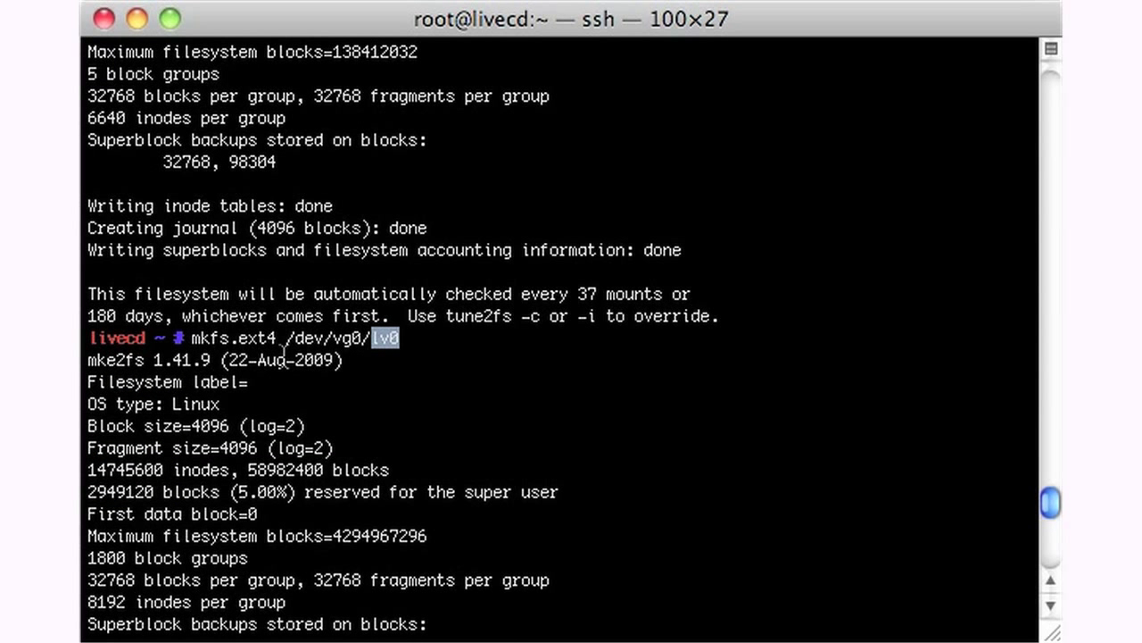
pyautogui.moveTo(189, 337); pyautogui.dragTo(282, 338)
pyautogui.click(365, 346)
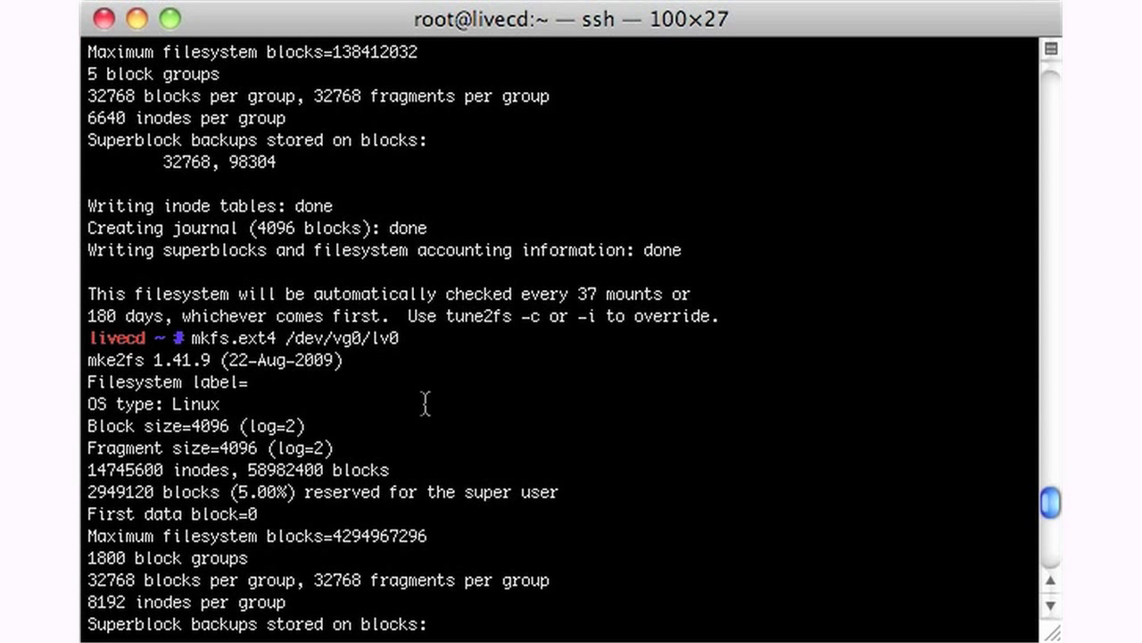
# - Review the mkfs.ext4 commands for /dev/vg0/lv1, lv2 and lv3 through to the current prompt
pyautogui.scroll(-6, 425, 404)
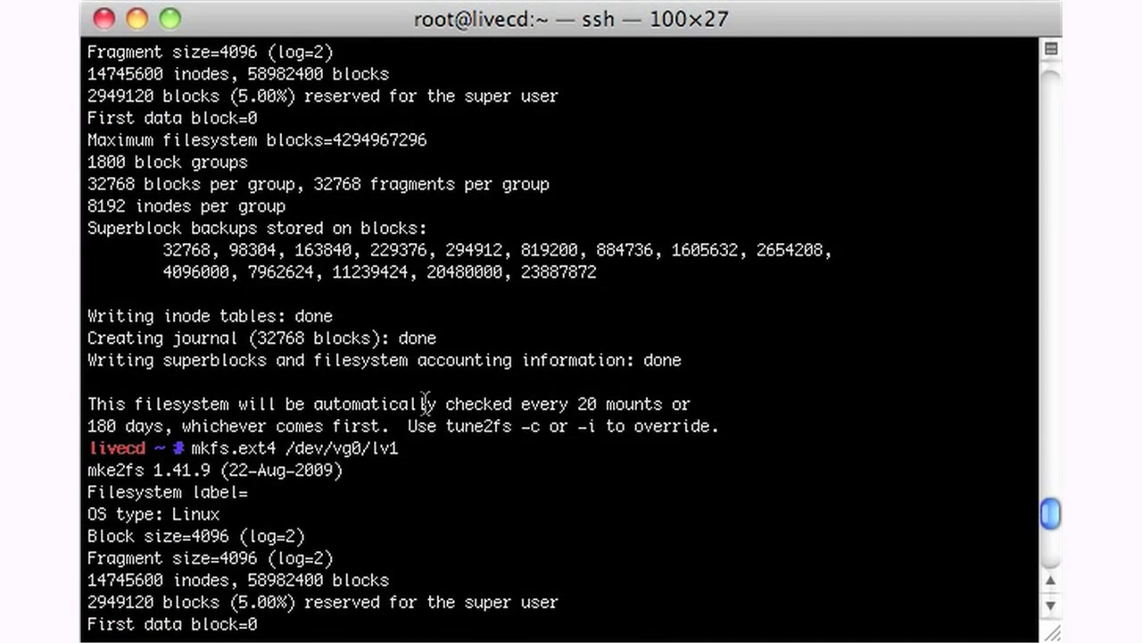
pyautogui.moveTo(268, 447); pyautogui.dragTo(407, 446)
pyautogui.scroll(-8, 407, 446)
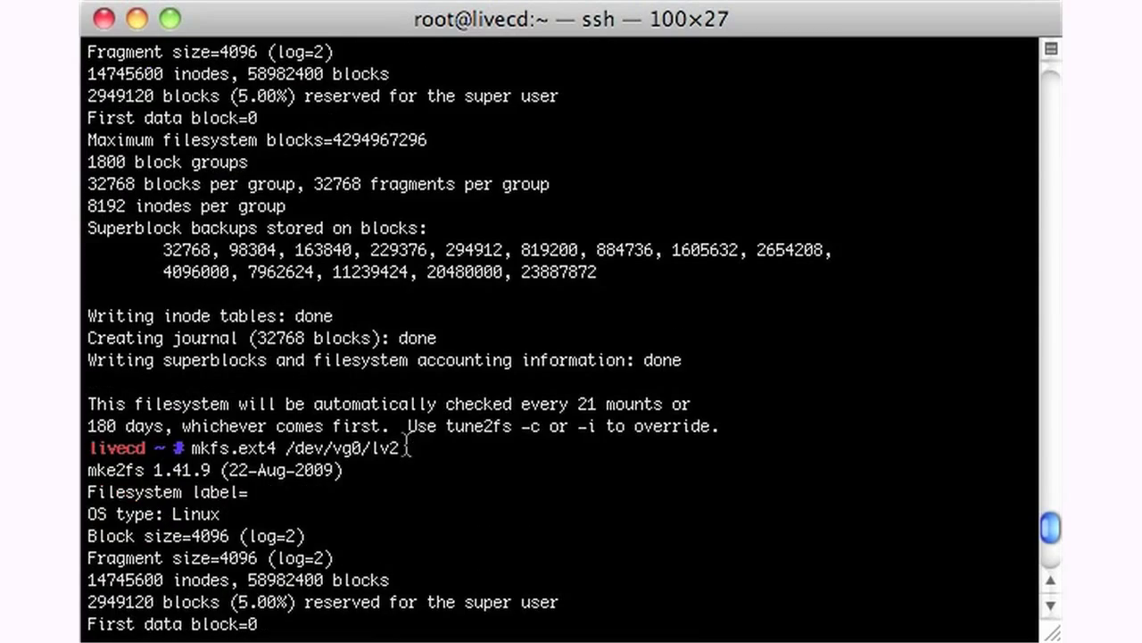
pyautogui.moveTo(297, 446); pyautogui.dragTo(395, 448)
pyautogui.scroll(-7, 389, 450)
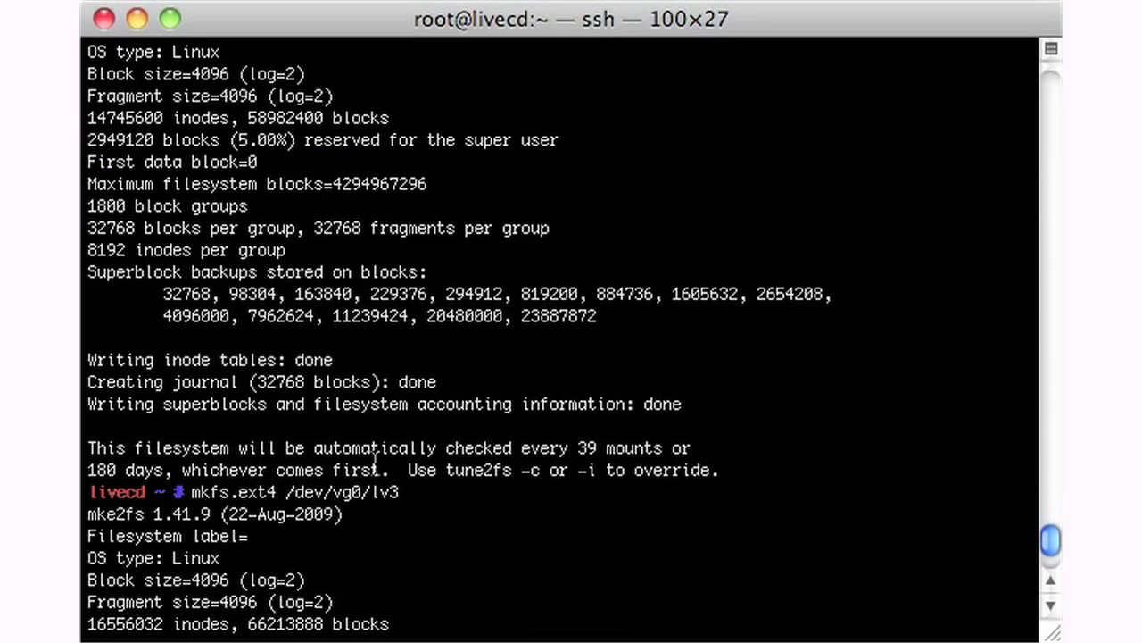
pyautogui.moveTo(333, 492); pyautogui.dragTo(387, 492)
pyautogui.scroll(-6, 387, 497)
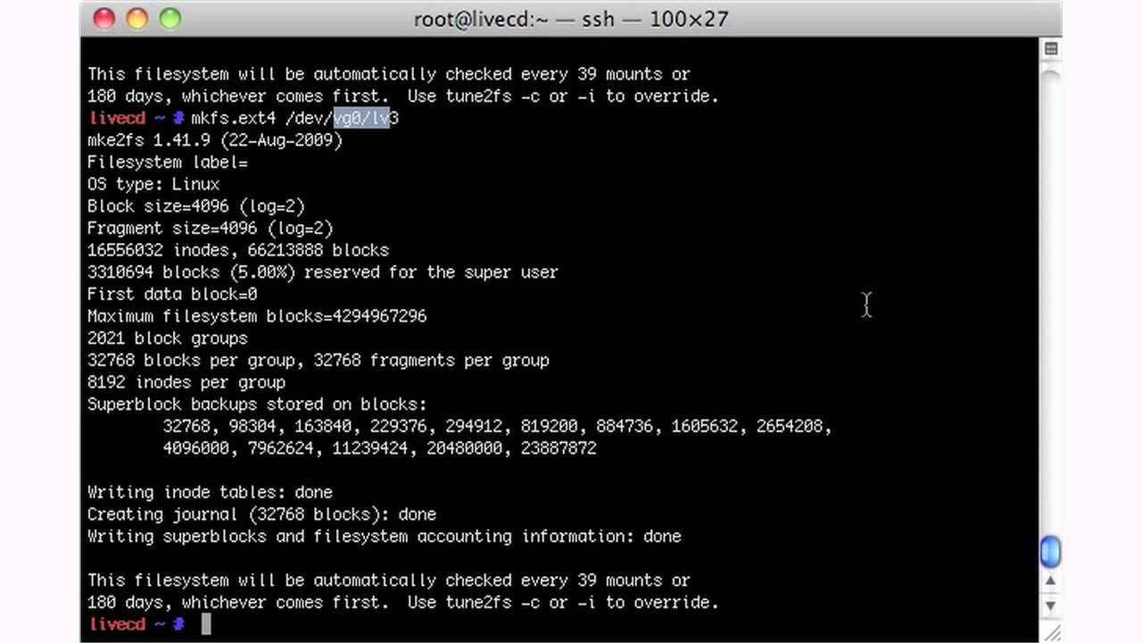
# - Run cat /proc/mdstat to check the RAID status and examine the estimated resync finish time of md1
pyautogui.write('cat ')
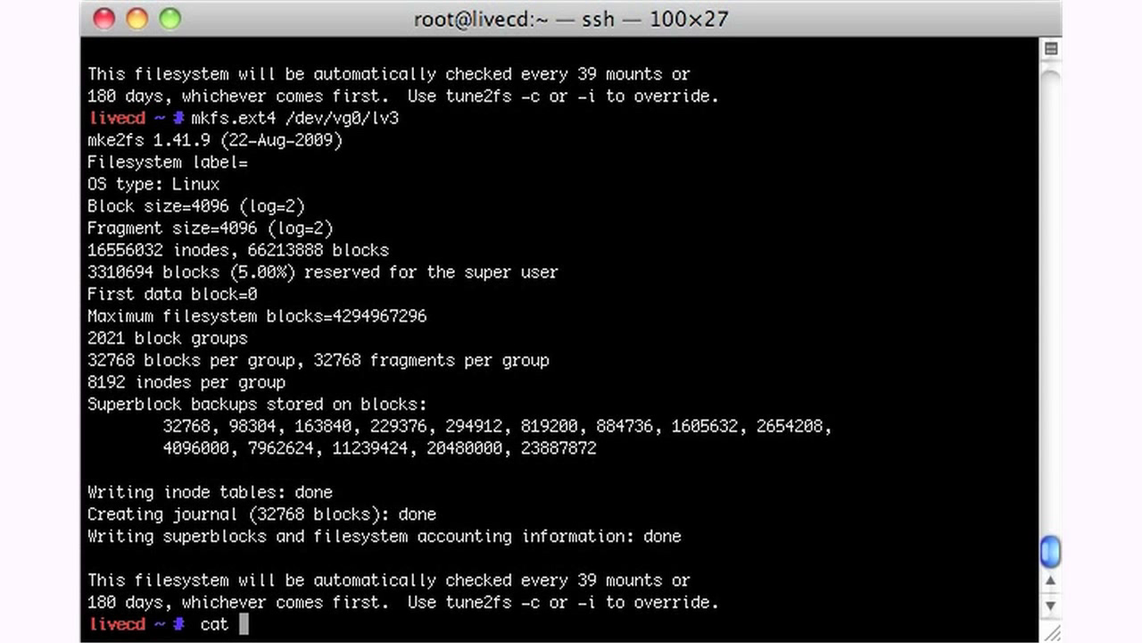
pyautogui.write('/proc/mdstat')
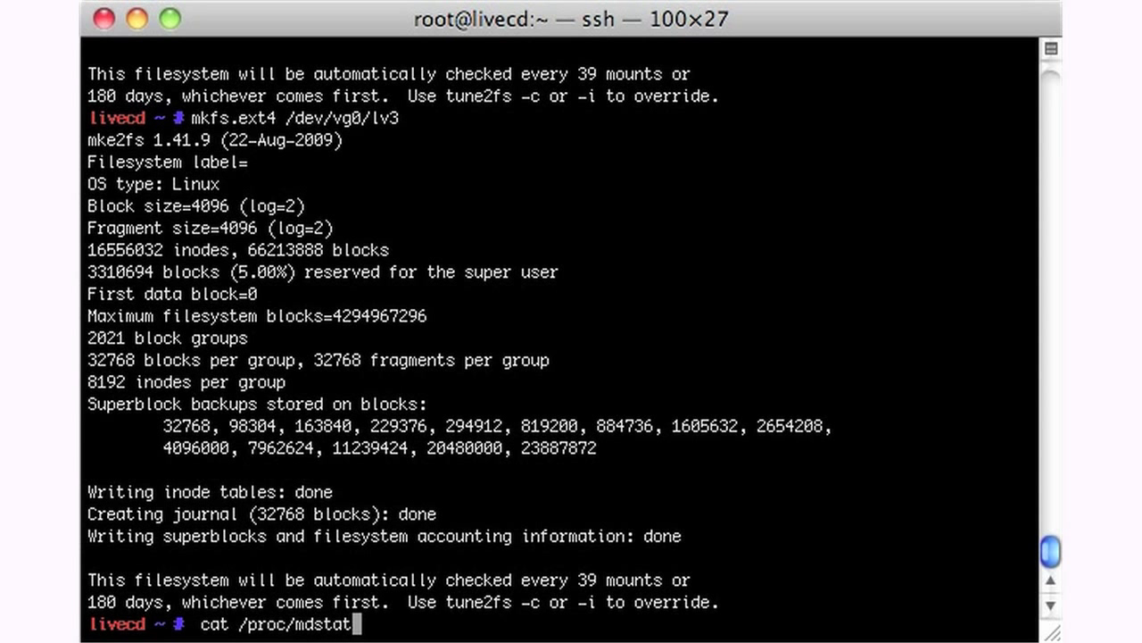
pyautogui.press('Return')
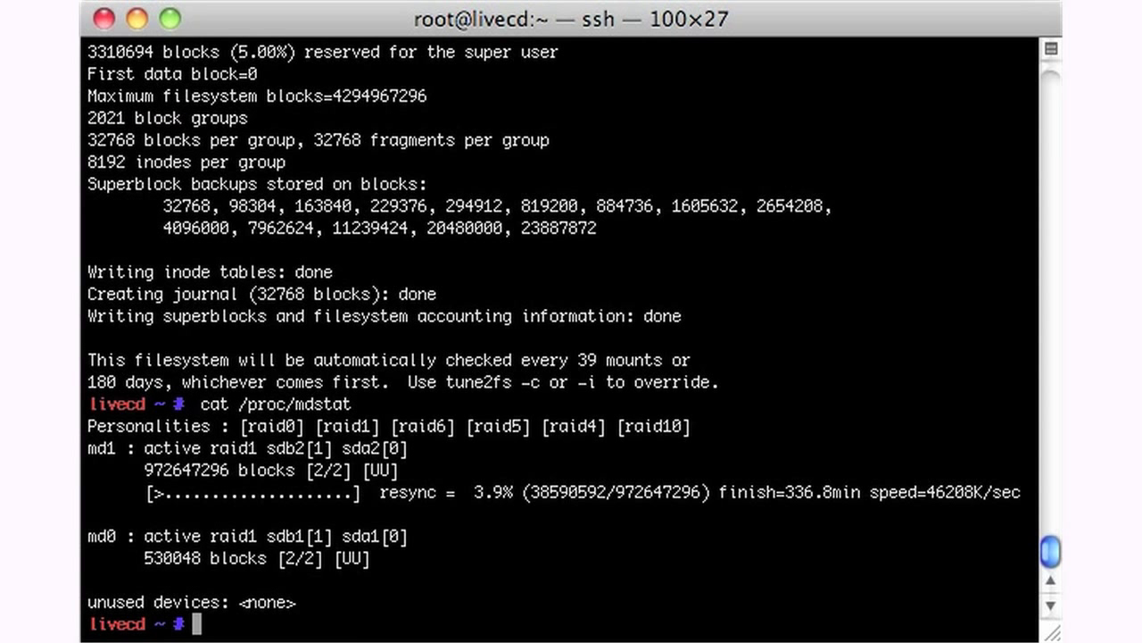
pyautogui.moveTo(785, 492); pyautogui.dragTo(836, 502)
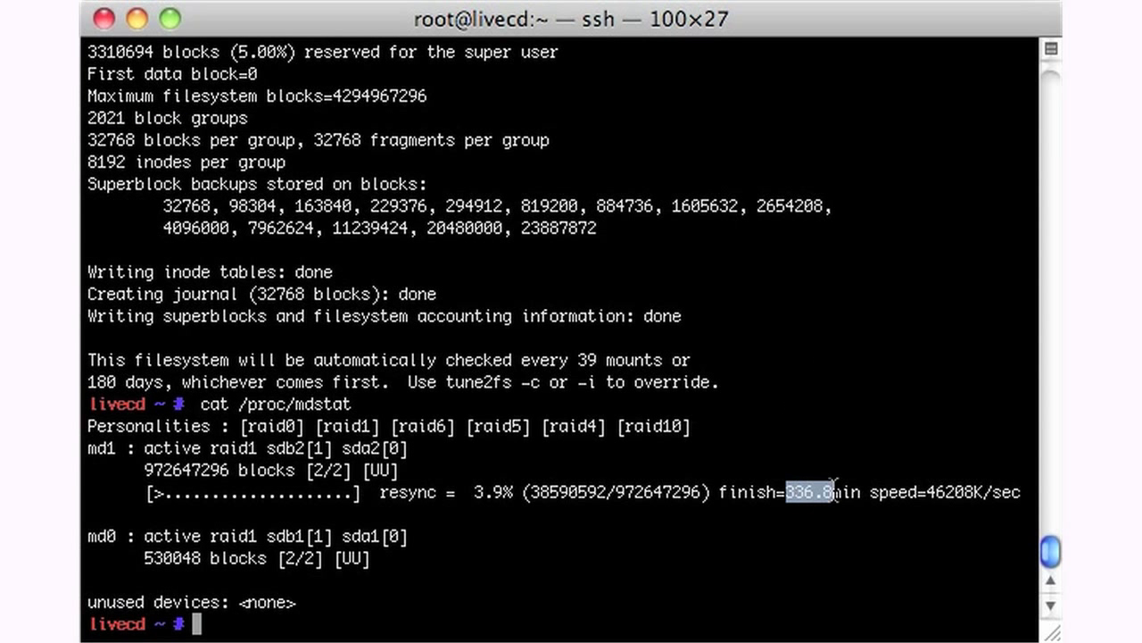
pyautogui.click(591, 515)
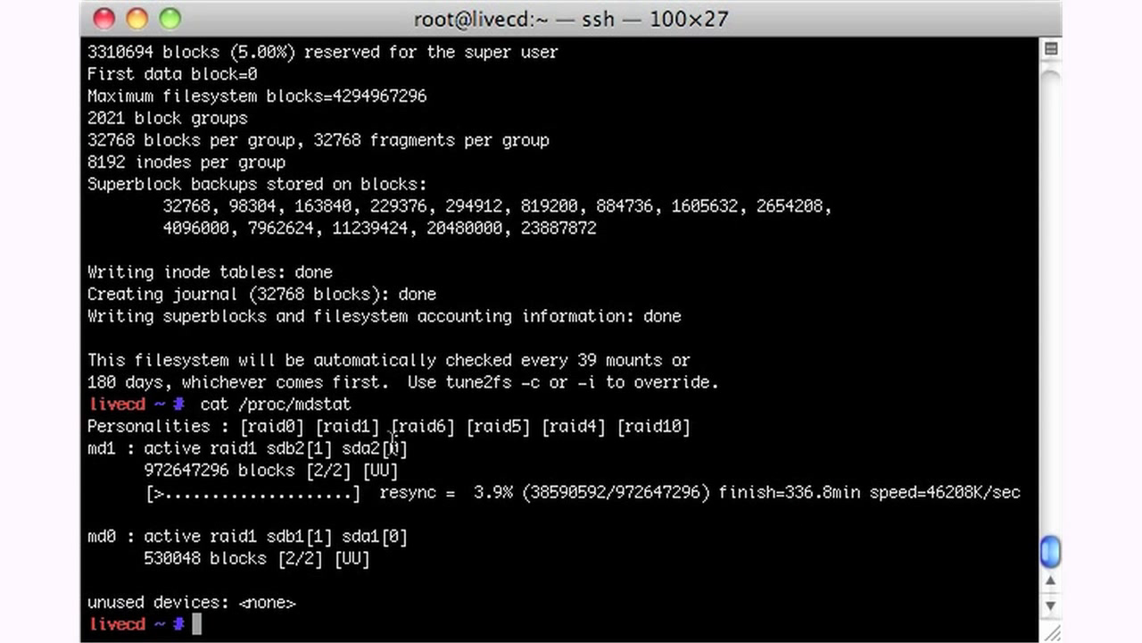